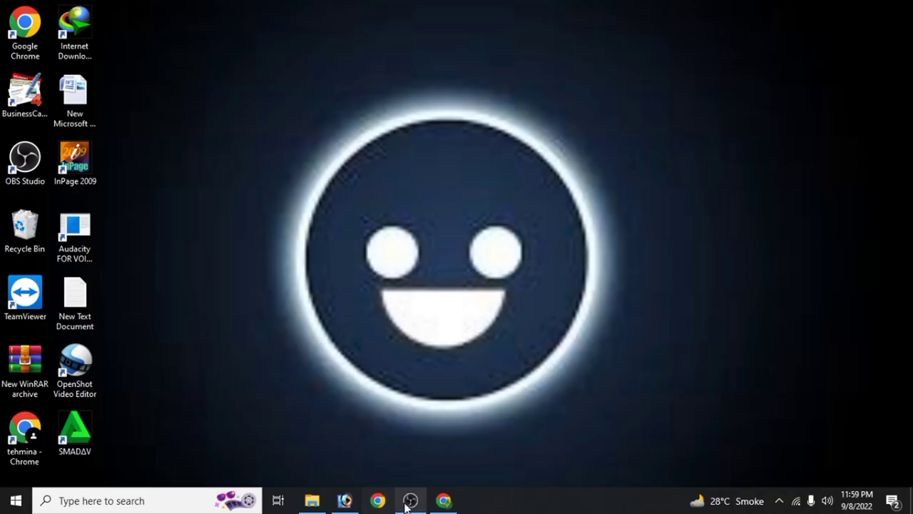
# Launch Adobe Photoshop from the taskbar
pyautogui.click(345, 501)
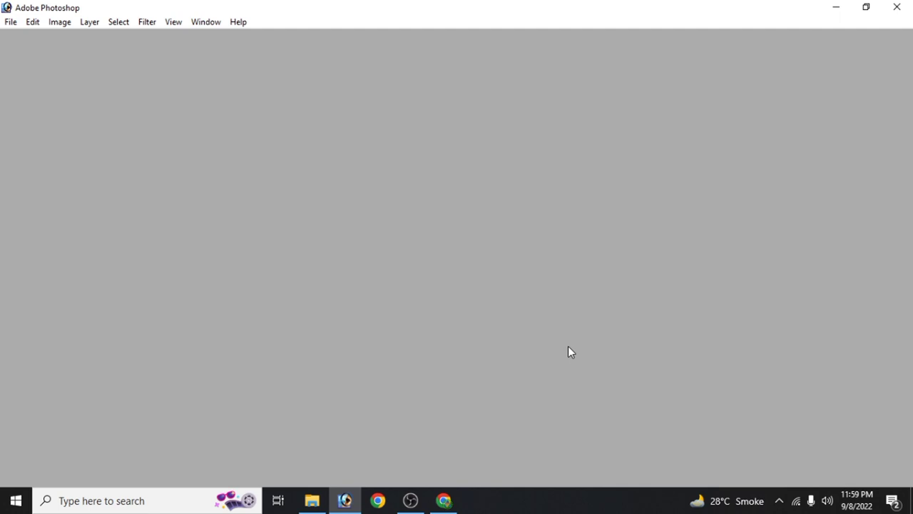
# Start a new document from File > New after cancelling the first attempt
pyautogui.hotkey('ctrl', 'n')
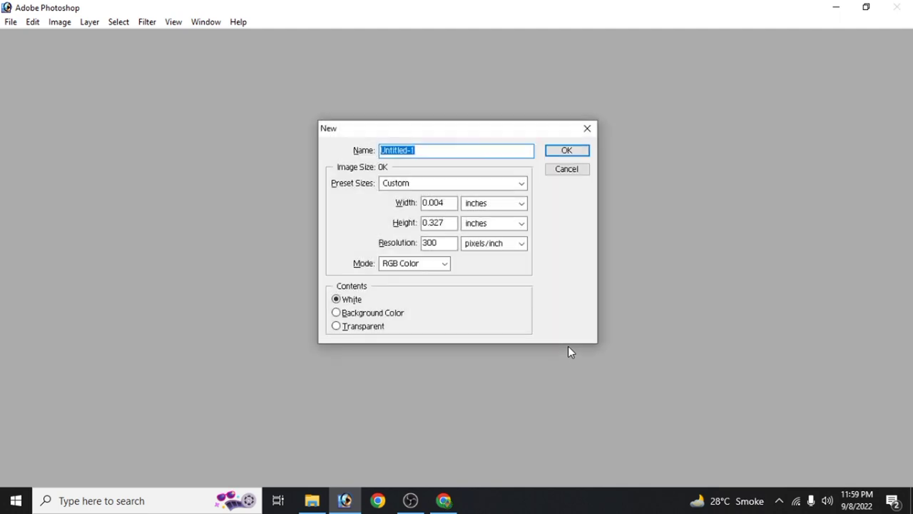
pyautogui.click(585, 129)
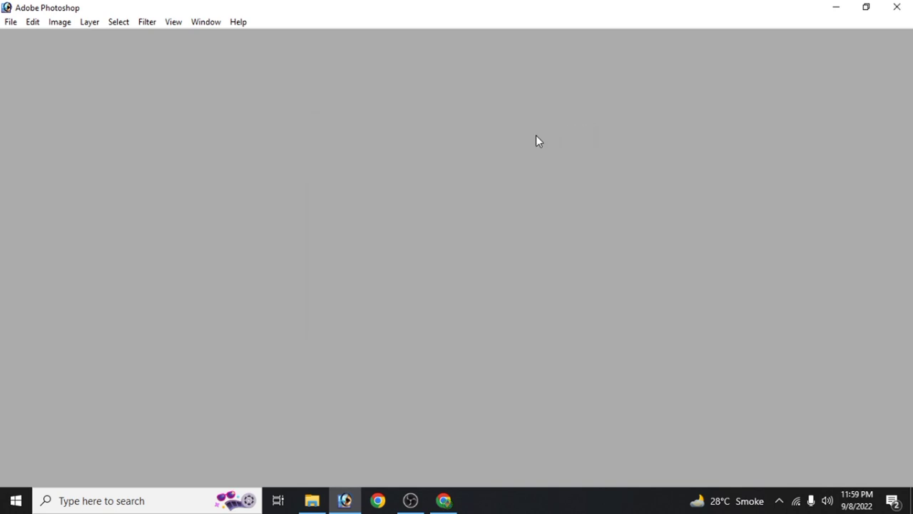
pyautogui.click(10, 21)
pyautogui.click(20, 40)
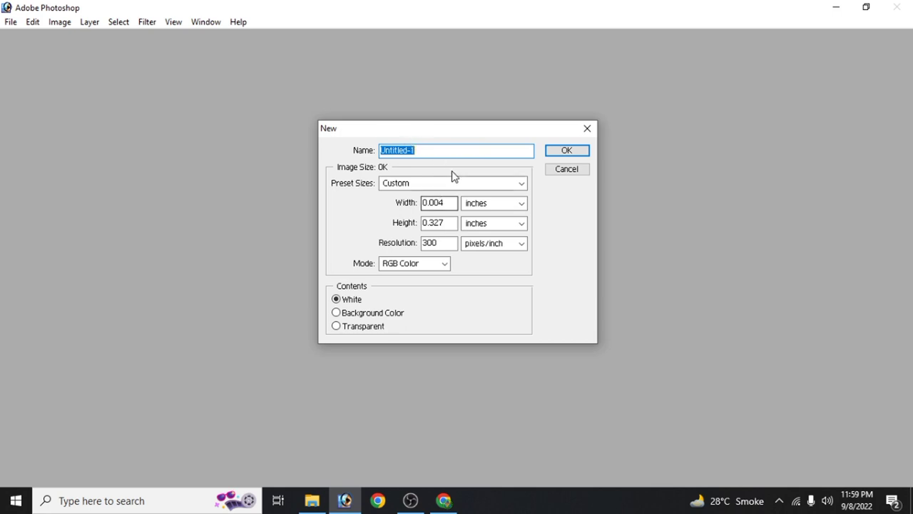
# Name the new document 'learn skills with ts'
pyautogui.click(458, 153)
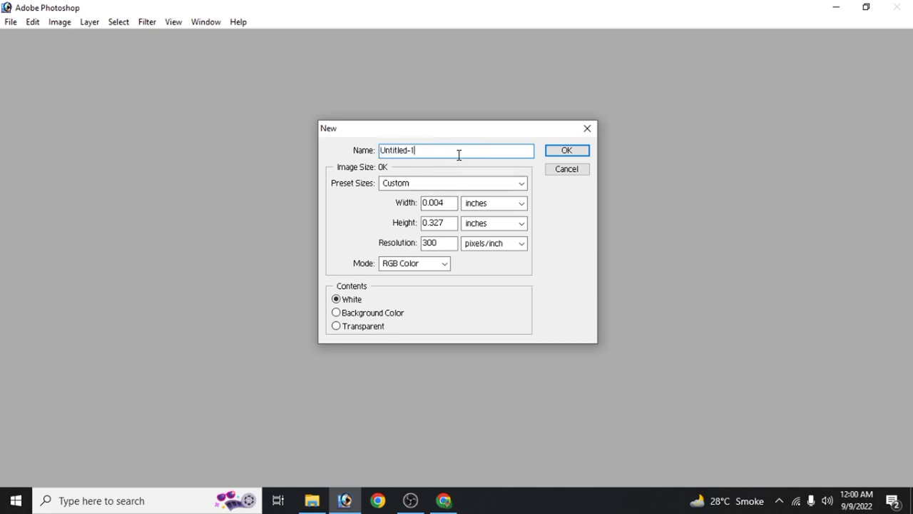
pyautogui.press('BackSpace')
pyautogui.press('BackSpace')
pyautogui.press('BackSpace')
pyautogui.press('BackSpace')
pyautogui.write('pa')
pyautogui.press('BackSpace')
pyautogui.write('y')
pyautogui.write('rara p')
pyautogui.write('akistan')
pyautogui.press('BackSpace')
pyautogui.press('BackSpace')
pyautogui.press('BackSpace')
pyautogui.press('BackSpace')
pyautogui.press('BackSpace')
pyautogui.press('BackSpace')
pyautogui.write('l')
pyautogui.write('earn ski')
pyautogui.write('lls')
pyautogui.write(' with ts')
# Browse the document size presets and keep the Custom size
pyautogui.click(445, 204)
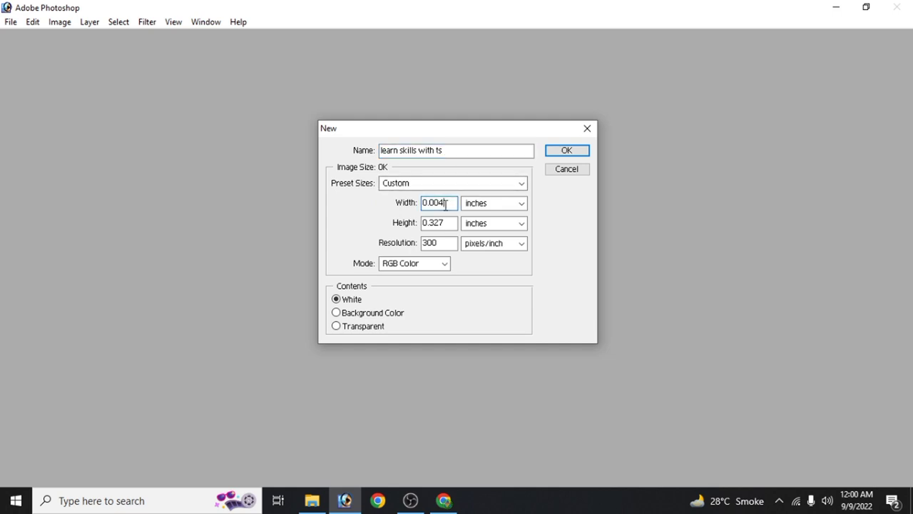
pyautogui.press('BackSpace')
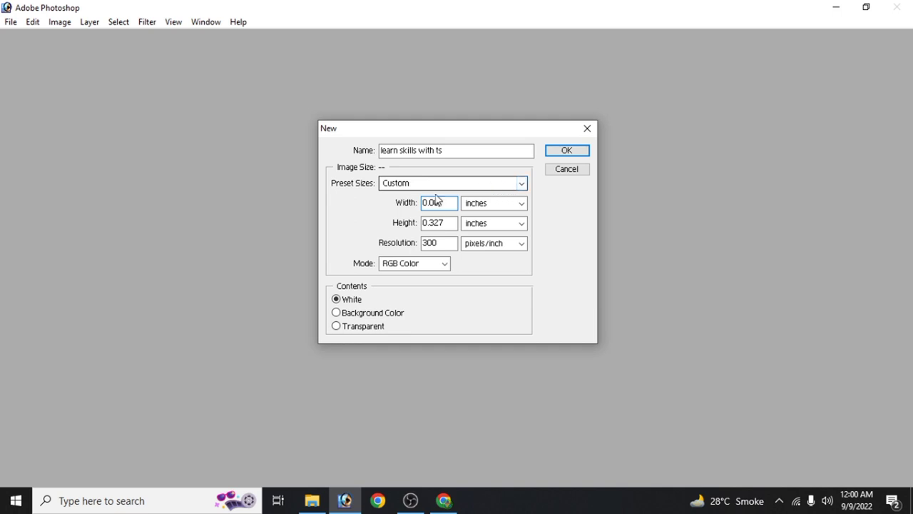
pyautogui.click(520, 184)
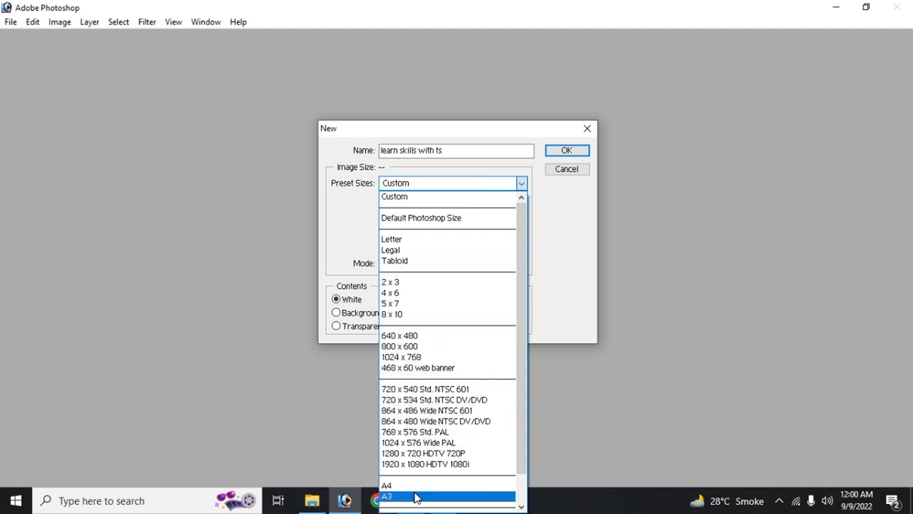
pyautogui.moveTo(519, 395); pyautogui.dragTo(519, 448)
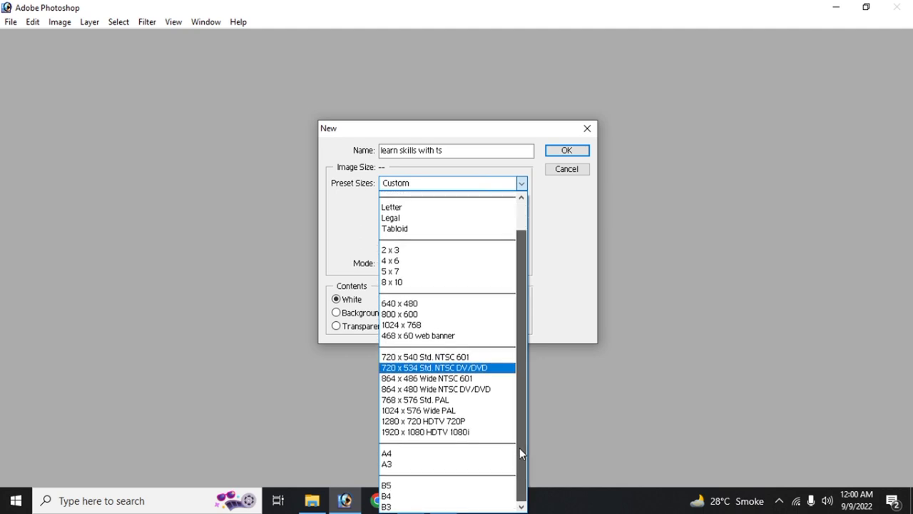
pyautogui.click(520, 185)
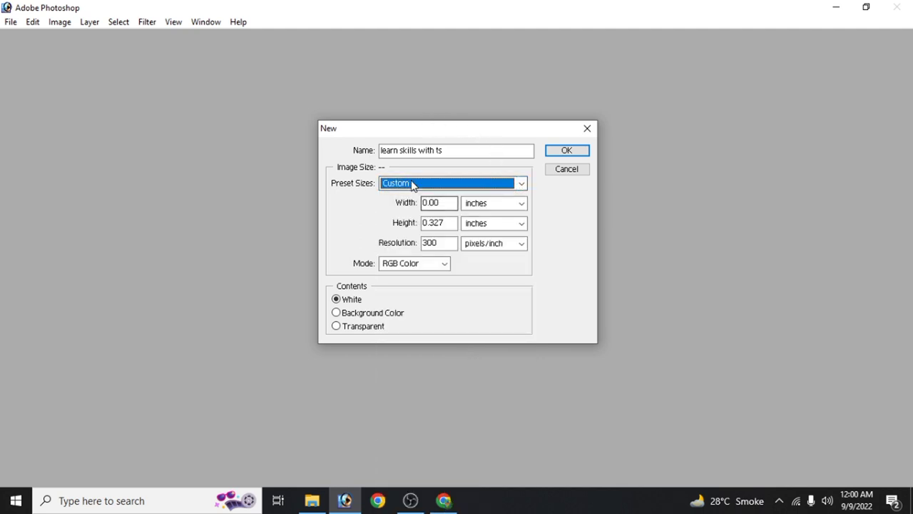
# Set the document width to 14 and height to 8 inches
pyautogui.click(436, 202)
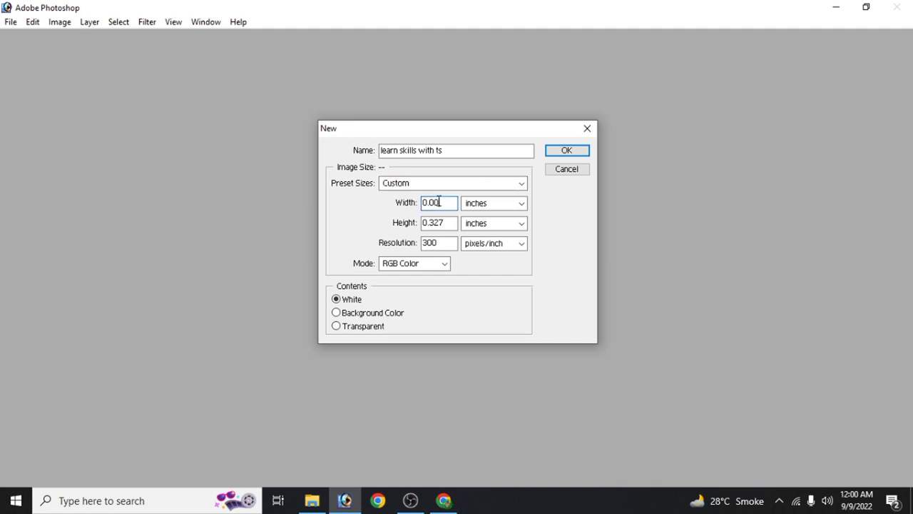
pyautogui.doubleClick(438, 202)
pyautogui.press('BackSpace')
pyautogui.write('14')
pyautogui.click(452, 227)
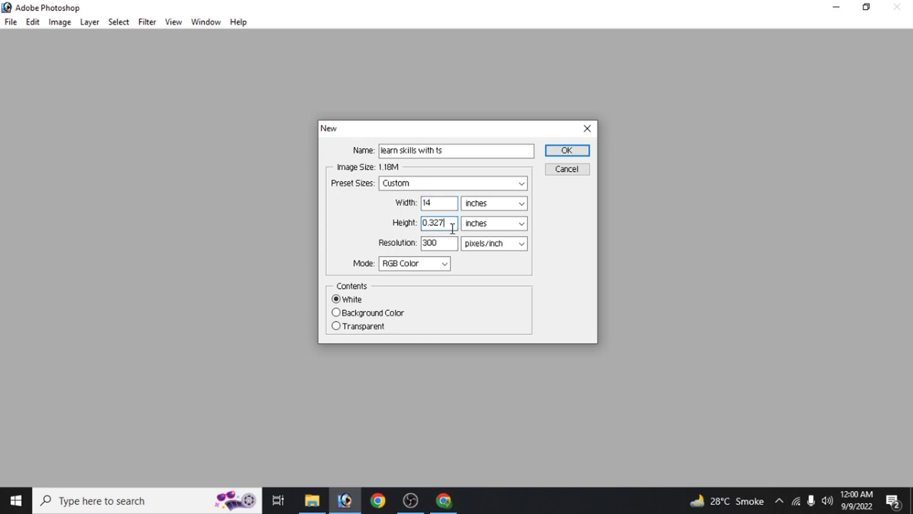
pyautogui.press('BackSpace')
pyautogui.press('BackSpace')
pyautogui.press('BackSpace')
pyautogui.press('BackSpace')
pyautogui.press('BackSpace')
pyautogui.write('8')
pyautogui.doubleClick(435, 202)
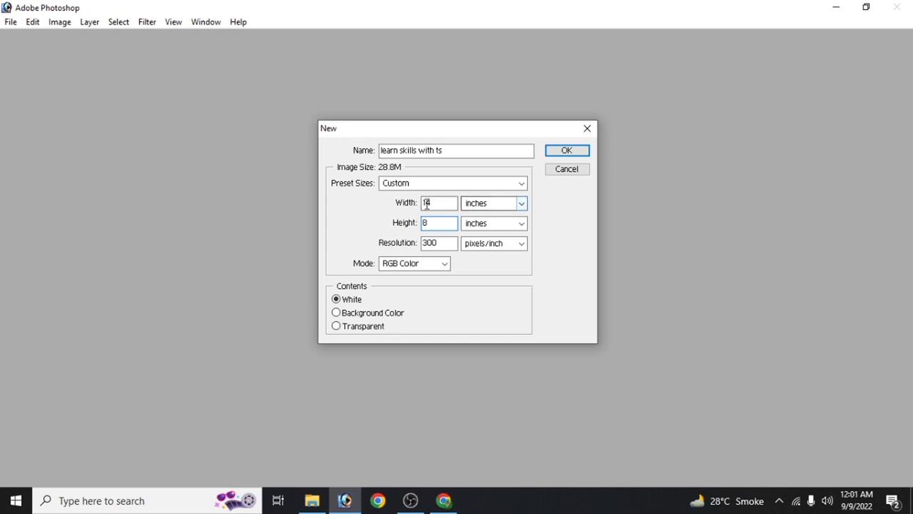
pyautogui.click(426, 227)
# Set the resolution to 300 pixels/inch
pyautogui.doubleClick(439, 242)
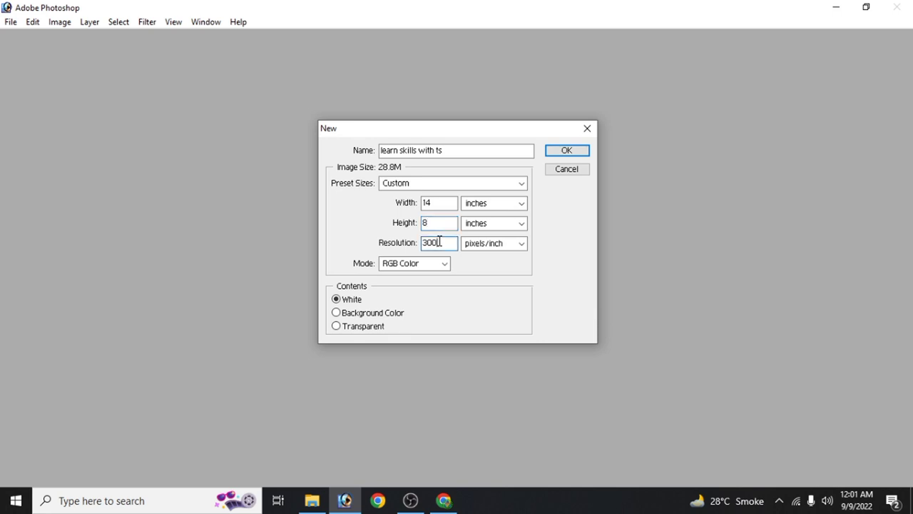
pyautogui.write('30')
pyautogui.press('BackSpace')
pyautogui.press('BackSpace')
pyautogui.write('30')
pyautogui.write('0')
# Keep inches as the unit for both width and height
pyautogui.click(521, 205)
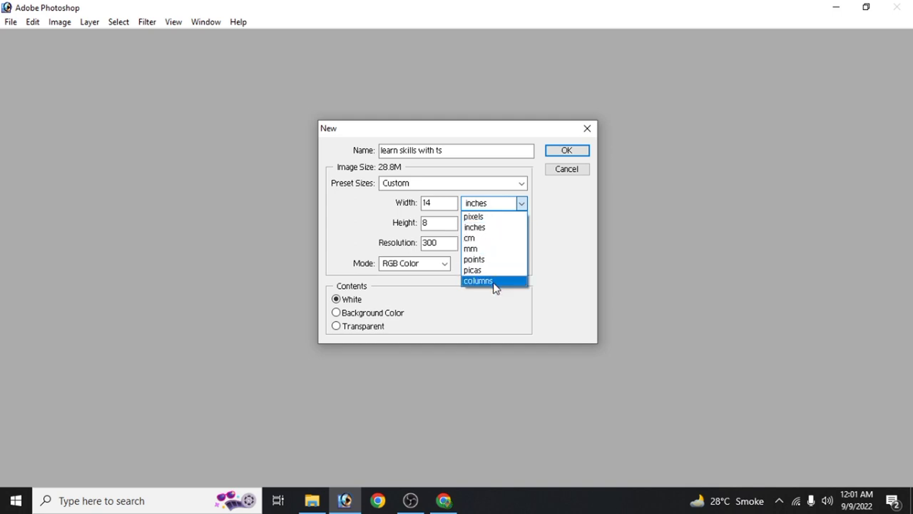
pyautogui.click(540, 220)
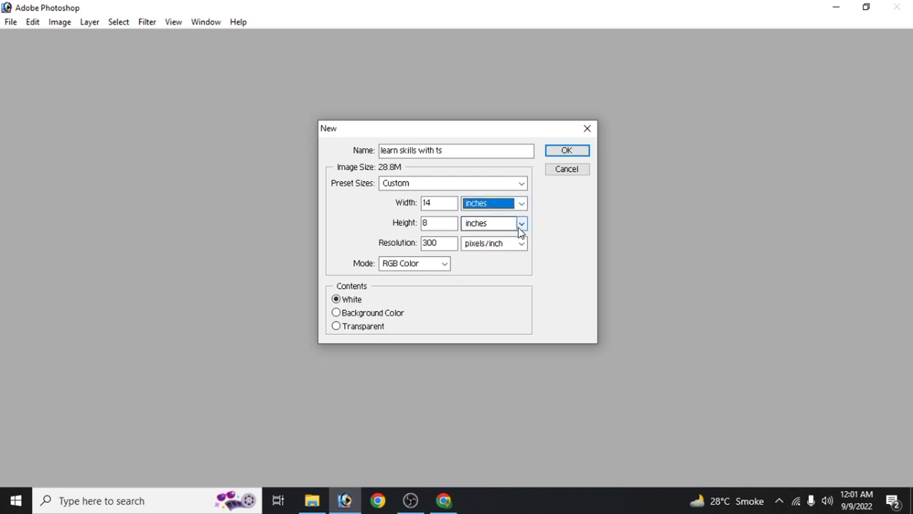
pyautogui.click(520, 224)
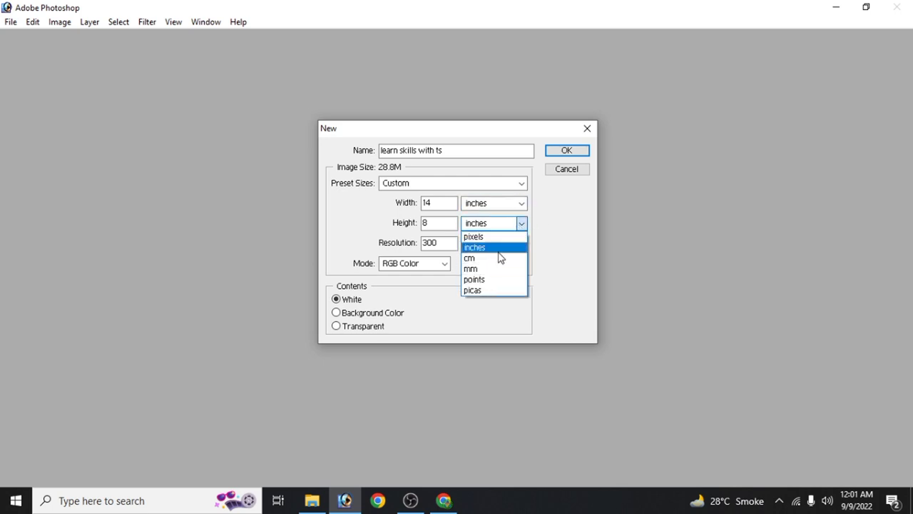
pyautogui.click(499, 251)
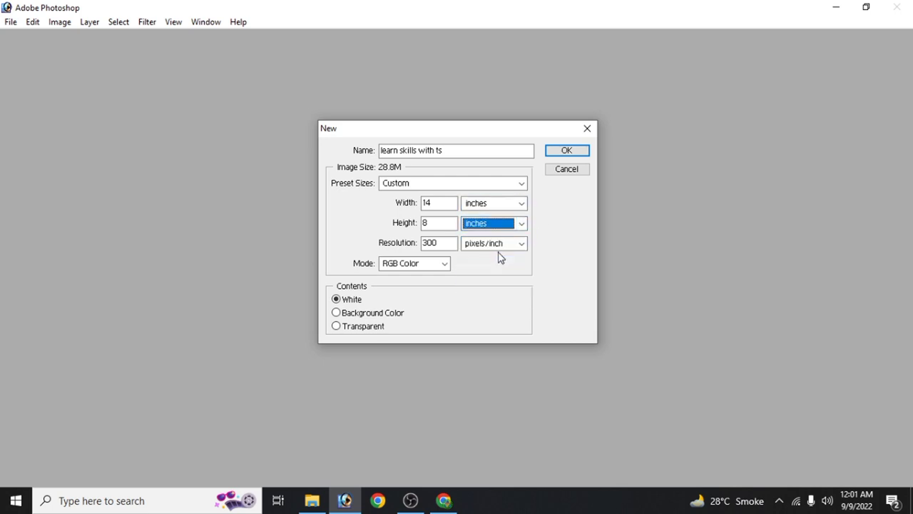
# Choose CMYK Color mode with white contents and create the document
pyautogui.click(444, 264)
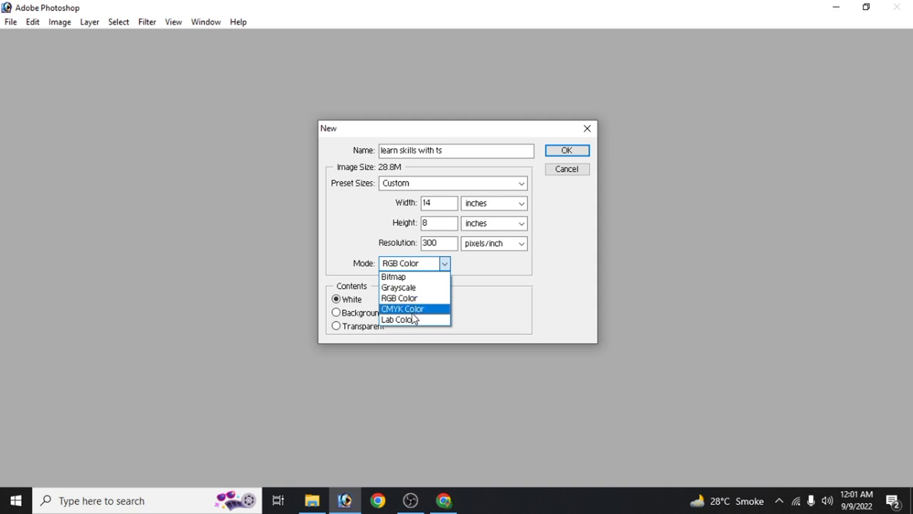
pyautogui.click(414, 309)
pyautogui.hotkey('shift', 'Tab')
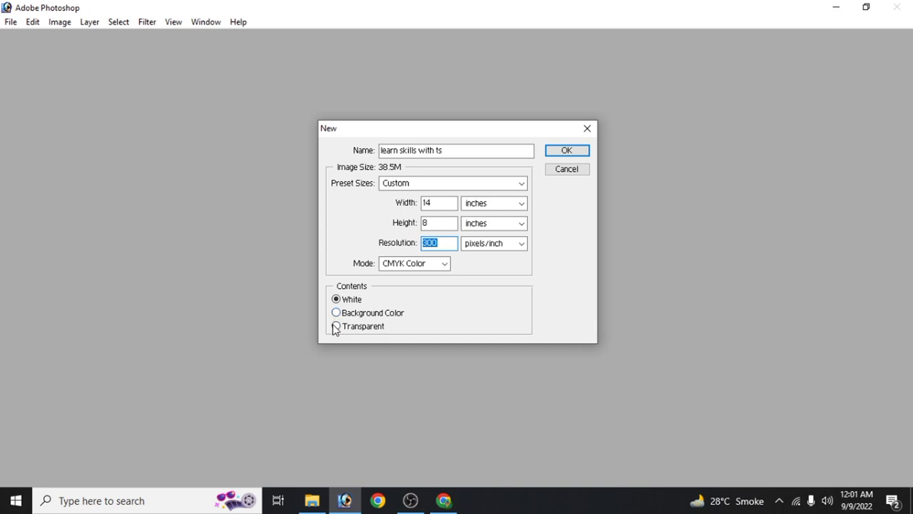
pyautogui.click(336, 300)
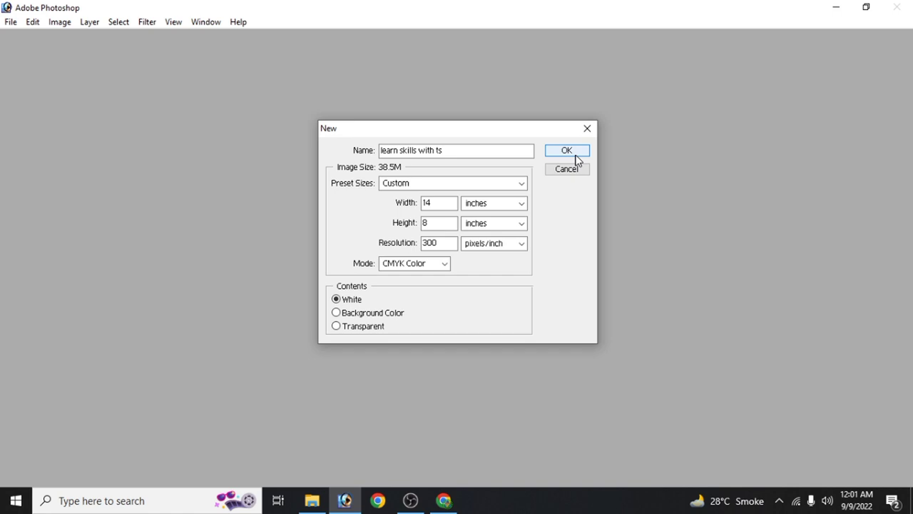
pyautogui.click(566, 151)
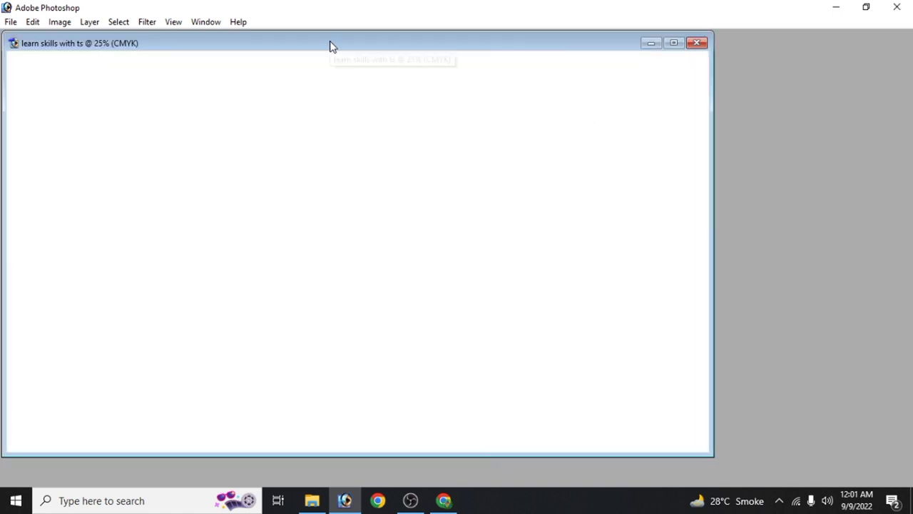
# Move the blank document window toward the centre of the workspace
pyautogui.moveTo(330, 45)
pyautogui.mouseDown()
pyautogui.moveTo(451, 55)
pyautogui.moveTo(435, 65)
pyautogui.mouseUp()
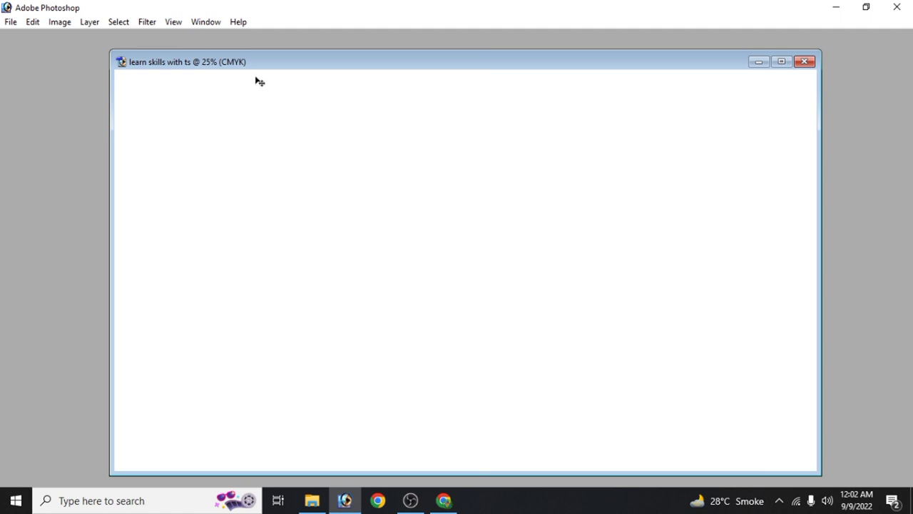
pyautogui.click(205, 22)
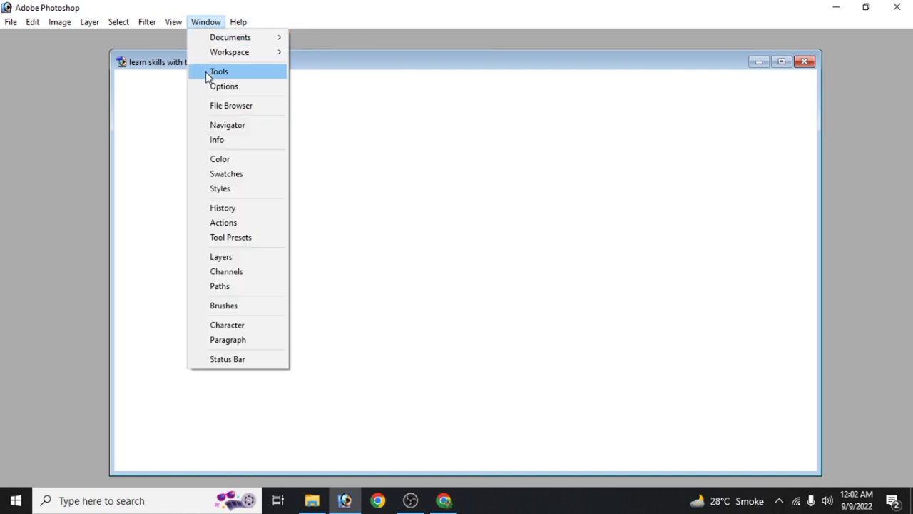
# Show the tools panel plus the Navigator and Color panels stacked at top right
pyautogui.click(206, 71)
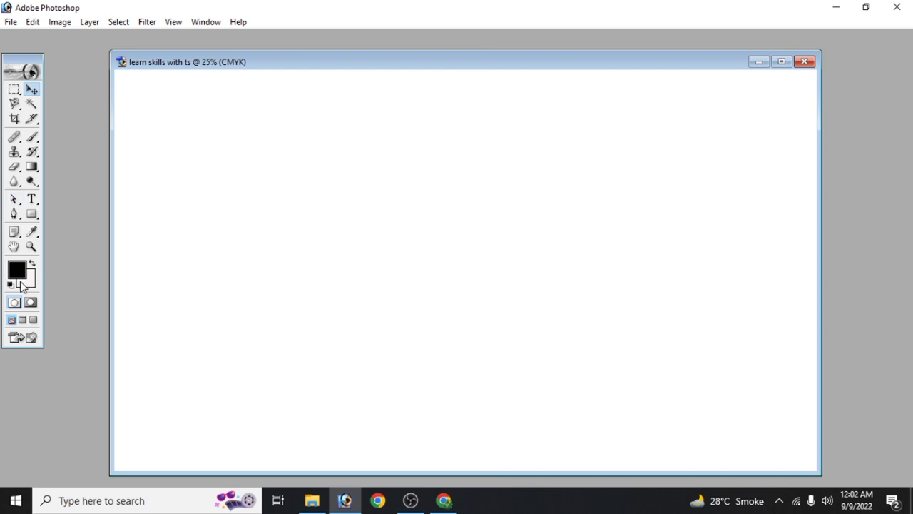
pyautogui.click(206, 22)
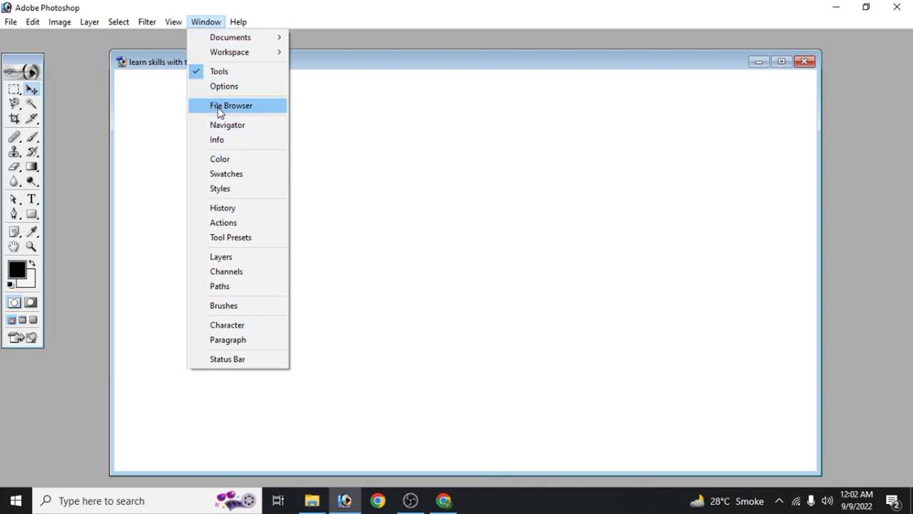
pyautogui.click(216, 125)
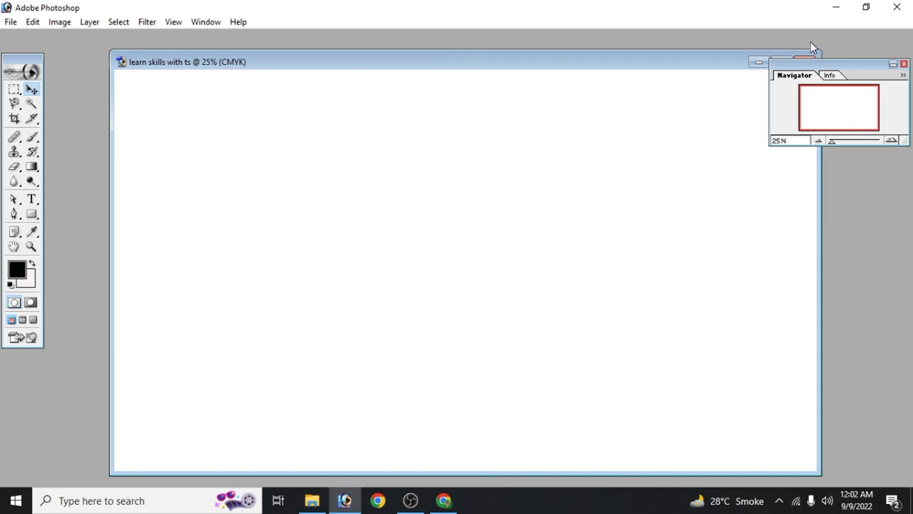
pyautogui.moveTo(811, 64); pyautogui.dragTo(813, 39)
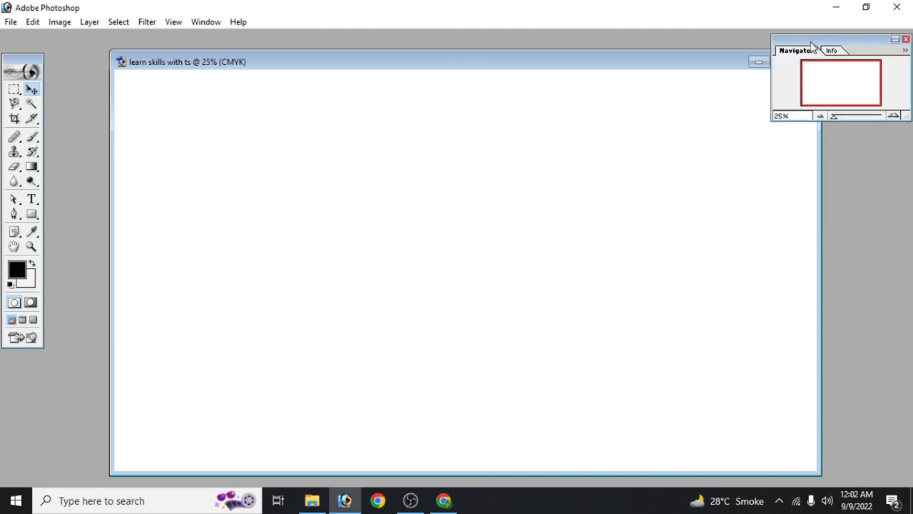
pyautogui.click(209, 23)
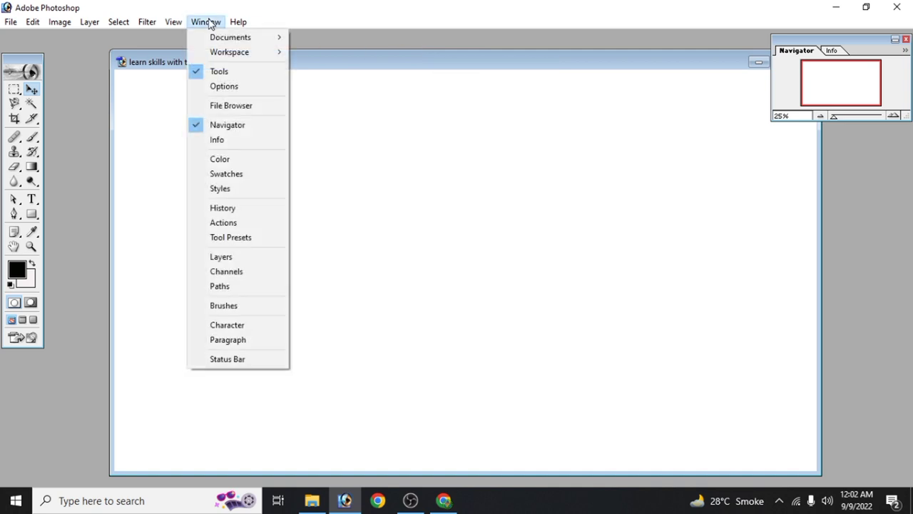
pyautogui.click(218, 159)
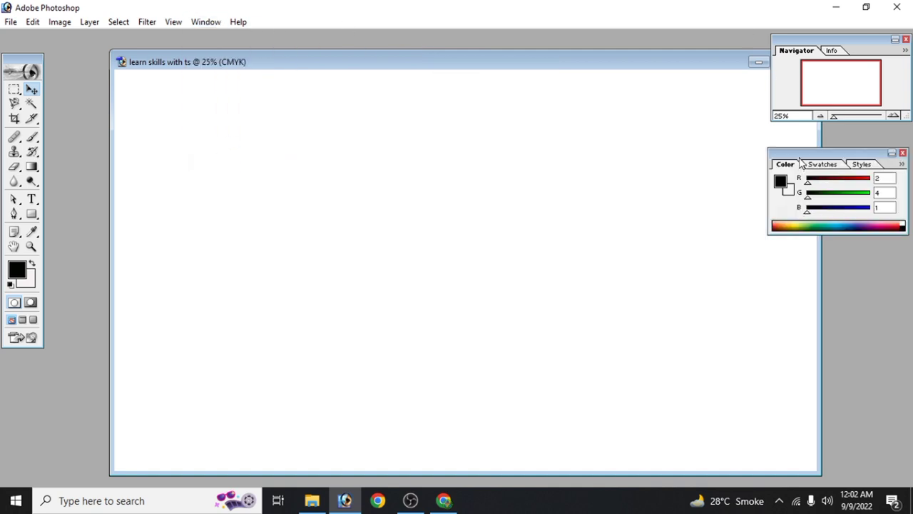
pyautogui.moveTo(799, 156); pyautogui.dragTo(799, 131)
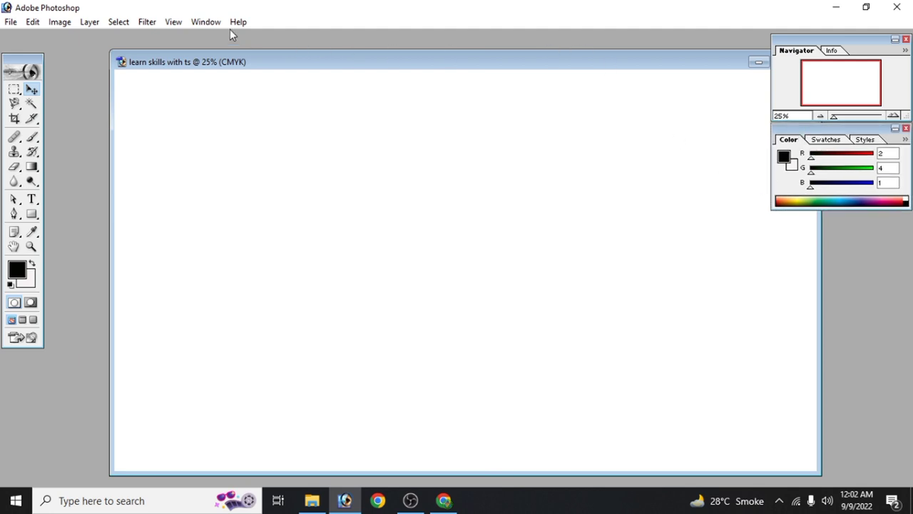
# Show the Styles and Layers panels and shift the document window left
pyautogui.click(202, 26)
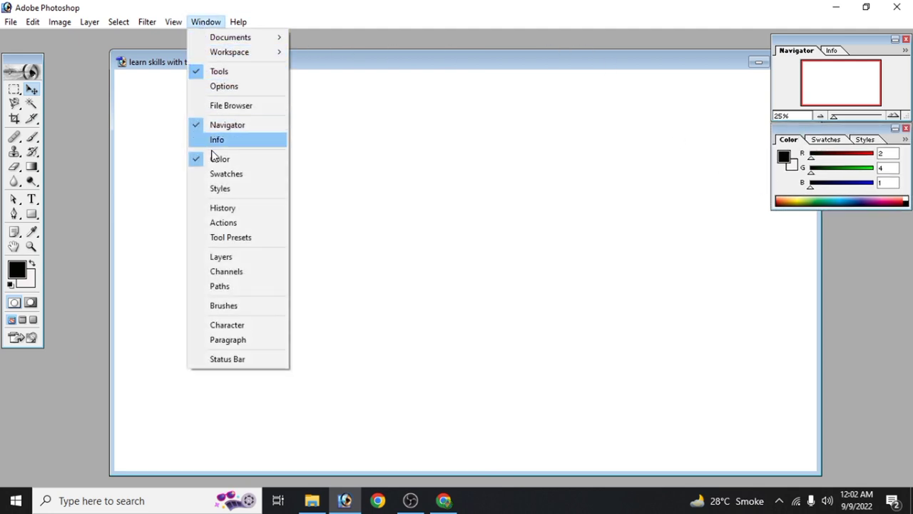
pyautogui.click(213, 192)
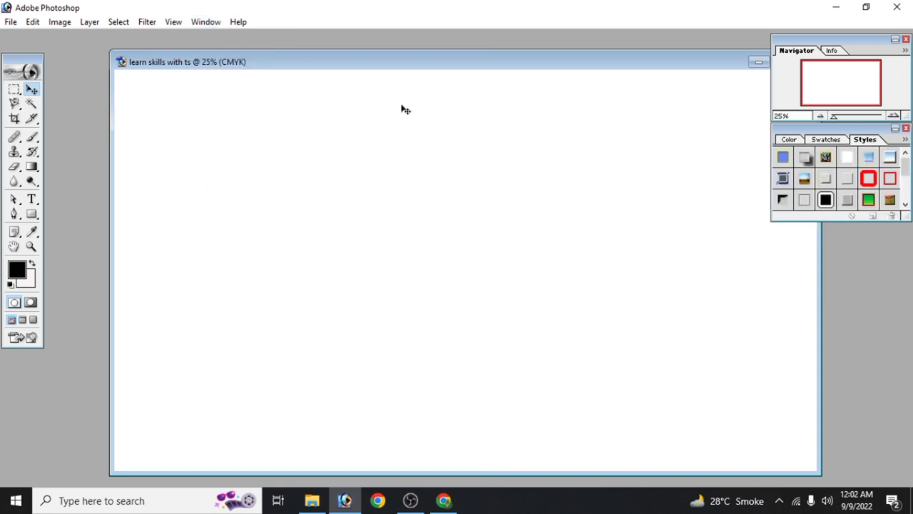
pyautogui.click(791, 140)
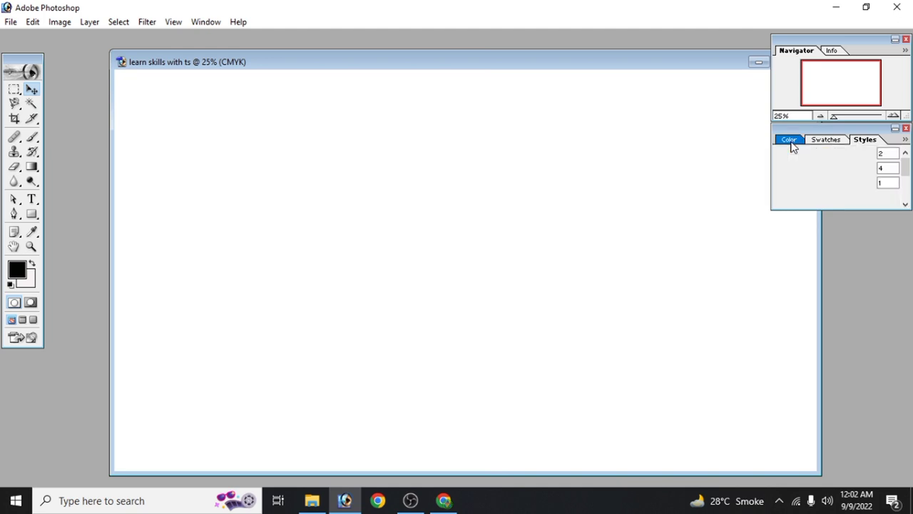
pyautogui.click(827, 140)
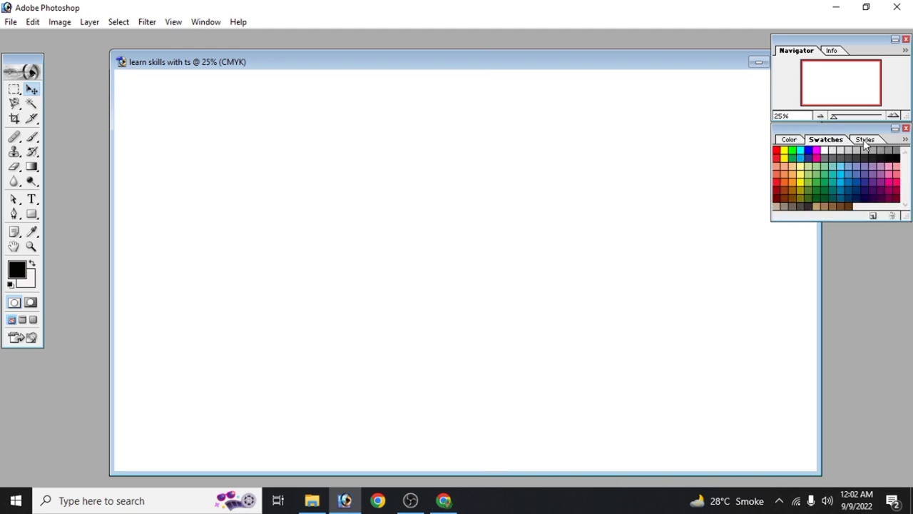
pyautogui.click(866, 139)
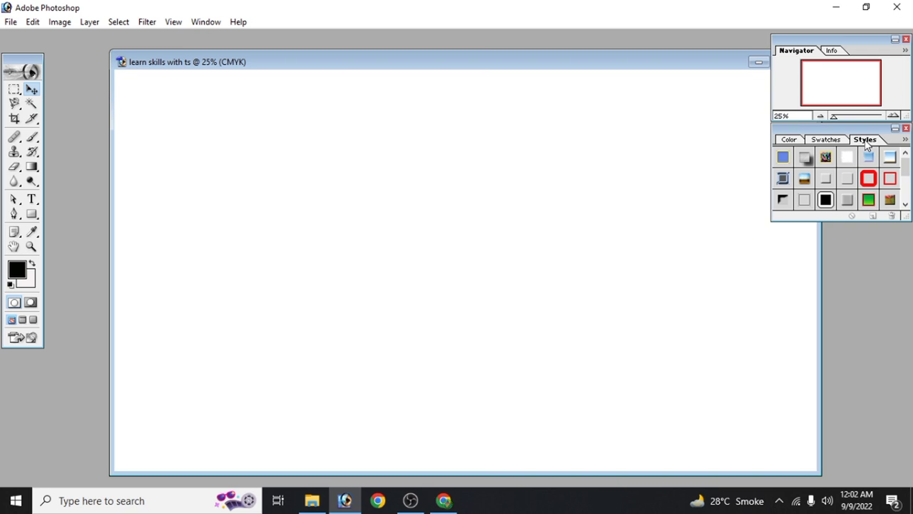
pyautogui.click(203, 22)
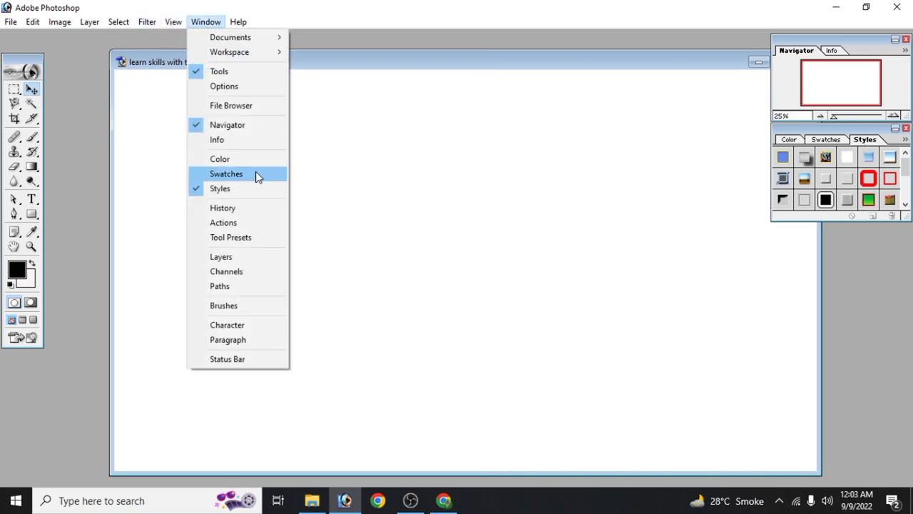
pyautogui.click(241, 257)
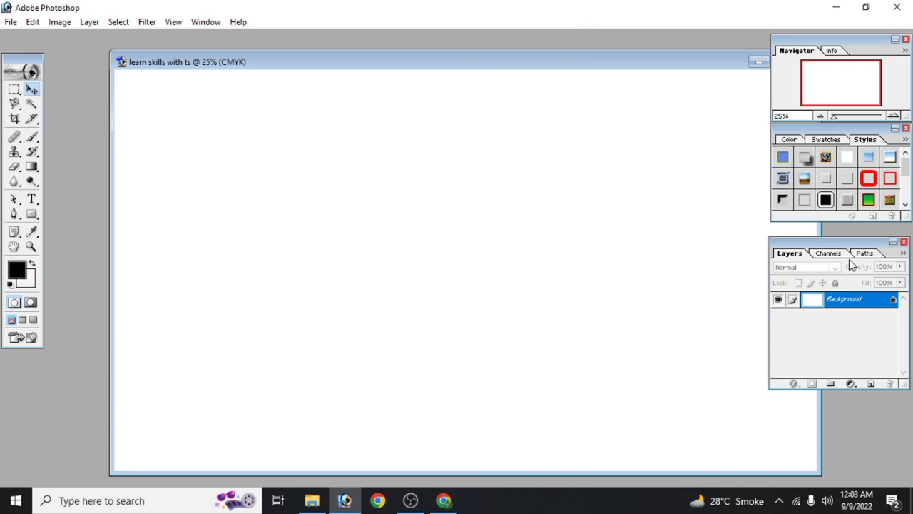
pyautogui.moveTo(829, 230); pyautogui.dragTo(827, 219)
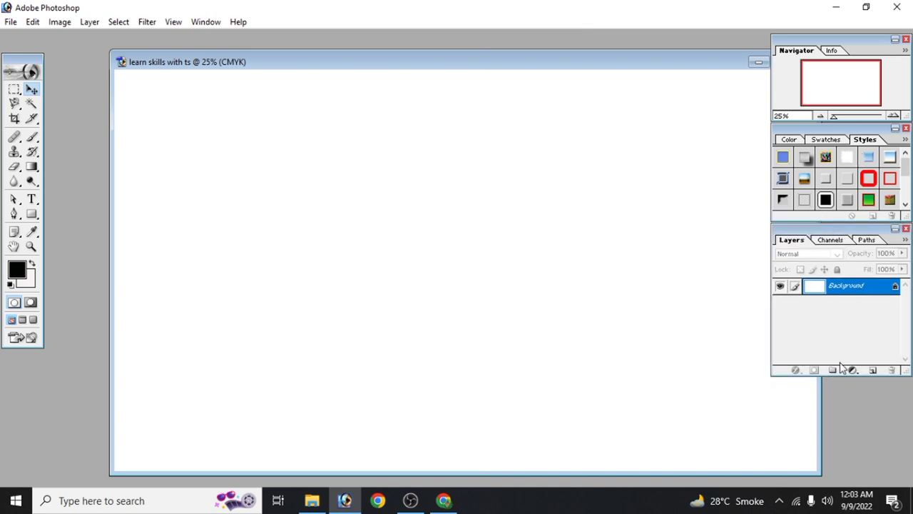
pyautogui.moveTo(428, 69)
pyautogui.mouseDown()
pyautogui.moveTo(336, 67)
pyautogui.moveTo(355, 67)
pyautogui.moveTo(382, 42)
pyautogui.mouseUp()
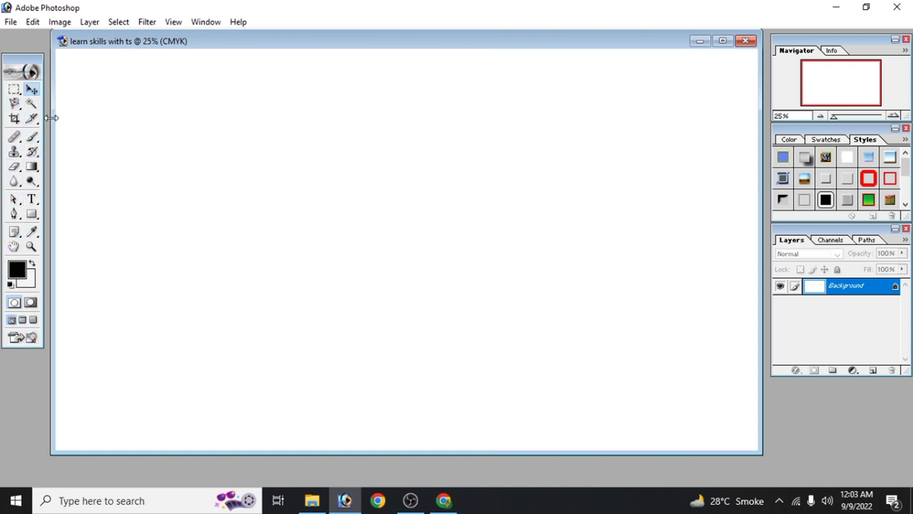
pyautogui.click(17, 26)
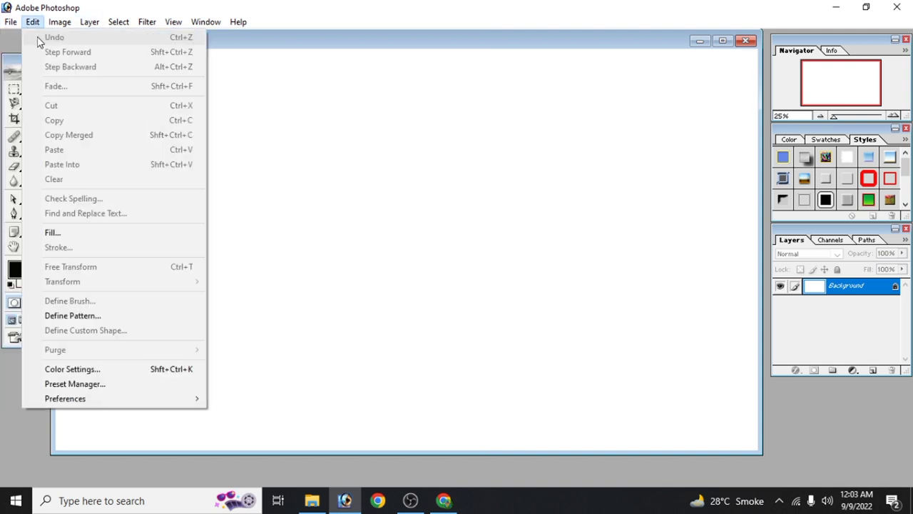
pyautogui.click(20, 39)
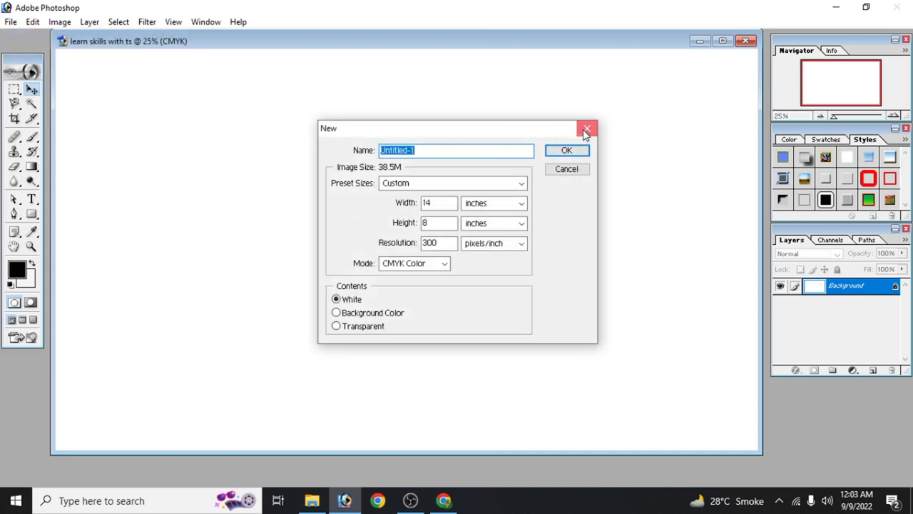
pyautogui.click(586, 131)
pyautogui.click(11, 23)
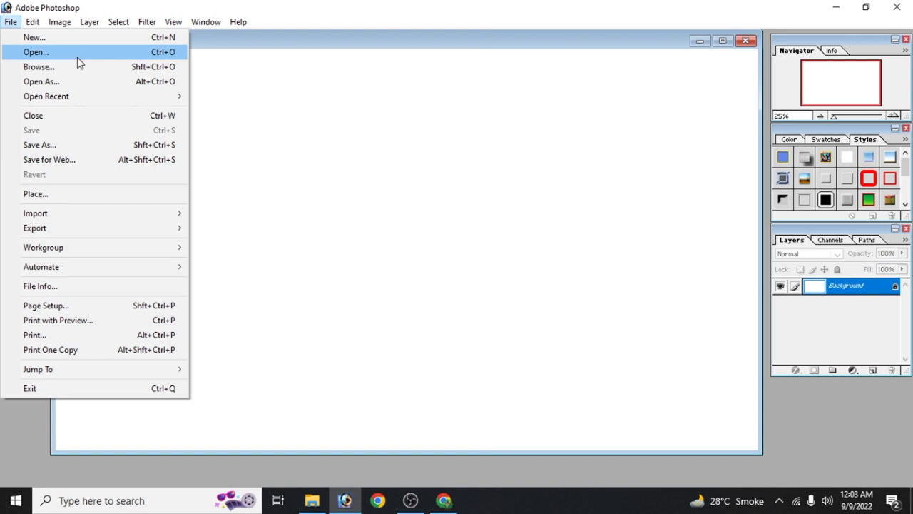
# Open the File > Open dialog twice, cancelling it each time
pyautogui.click(35, 52)
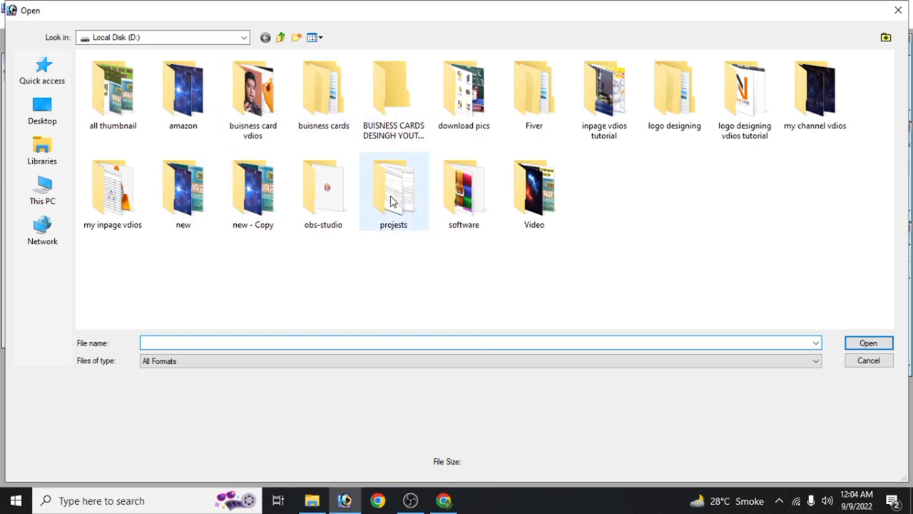
pyautogui.click(898, 10)
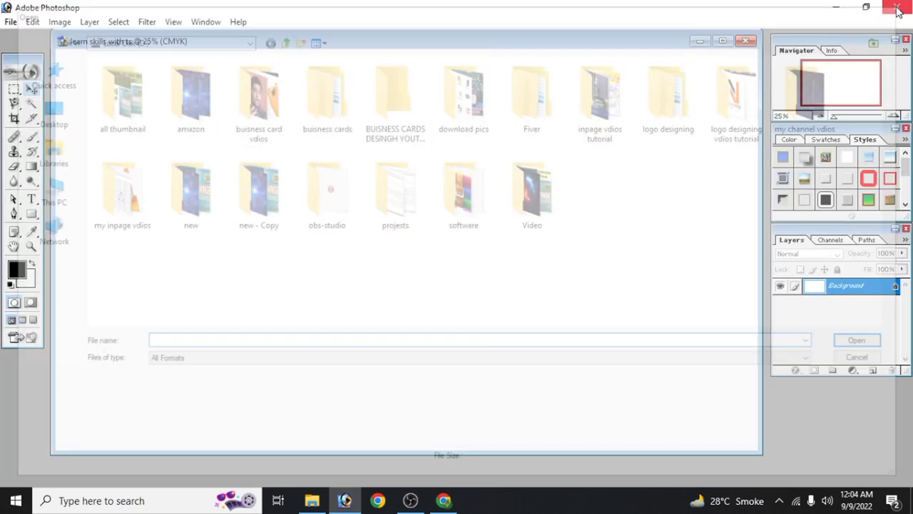
pyautogui.click(10, 22)
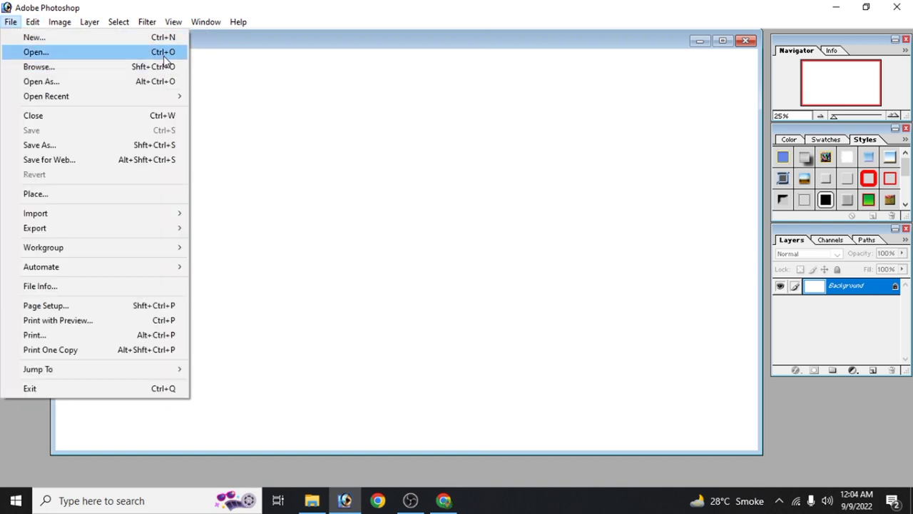
pyautogui.click(268, 92)
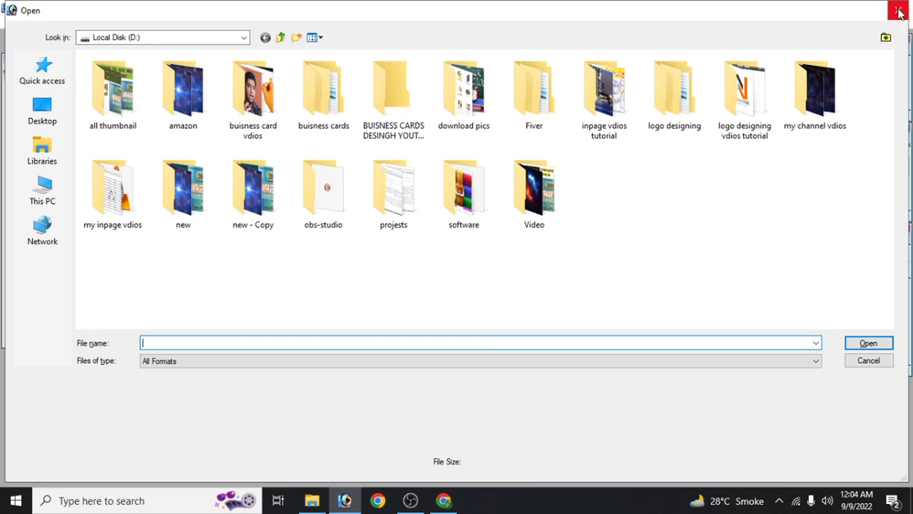
pyautogui.click(898, 12)
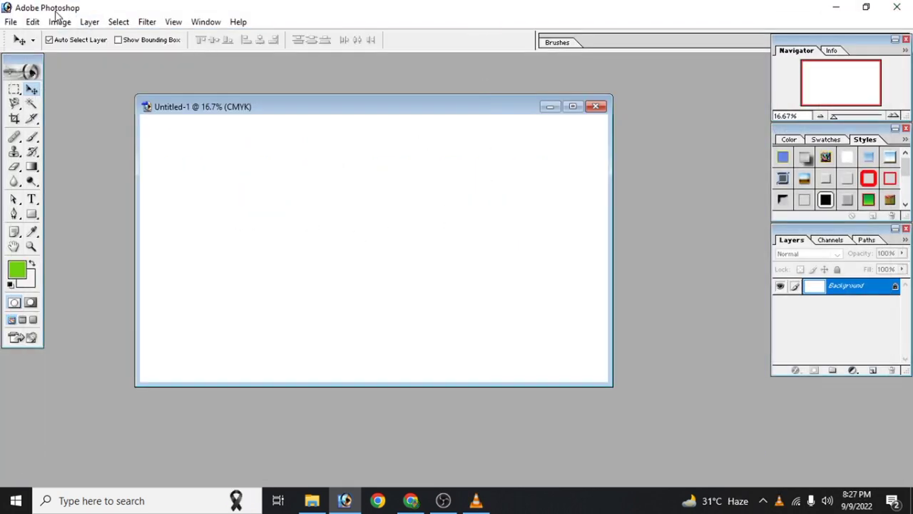
# Open the ts copy logo image from the sample pictures folder
pyautogui.click(12, 23)
pyautogui.moveTo(59, 22)
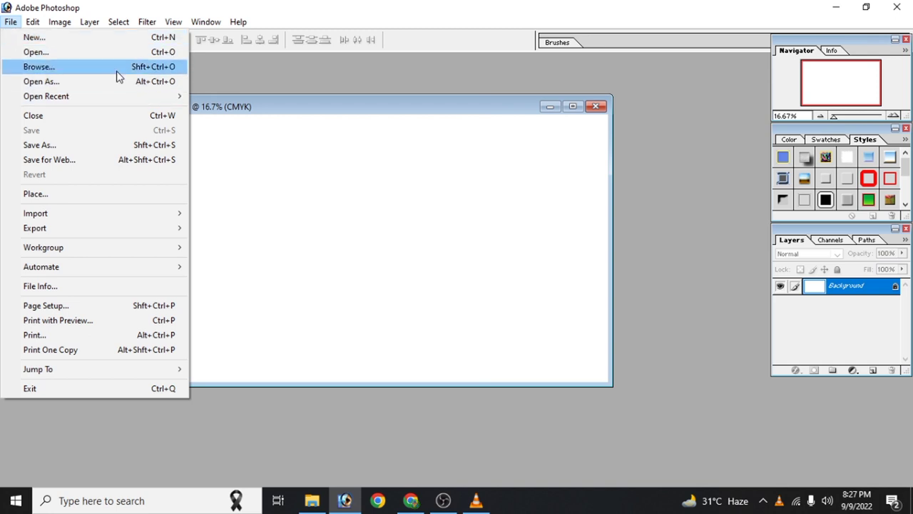
pyautogui.click(300, 193)
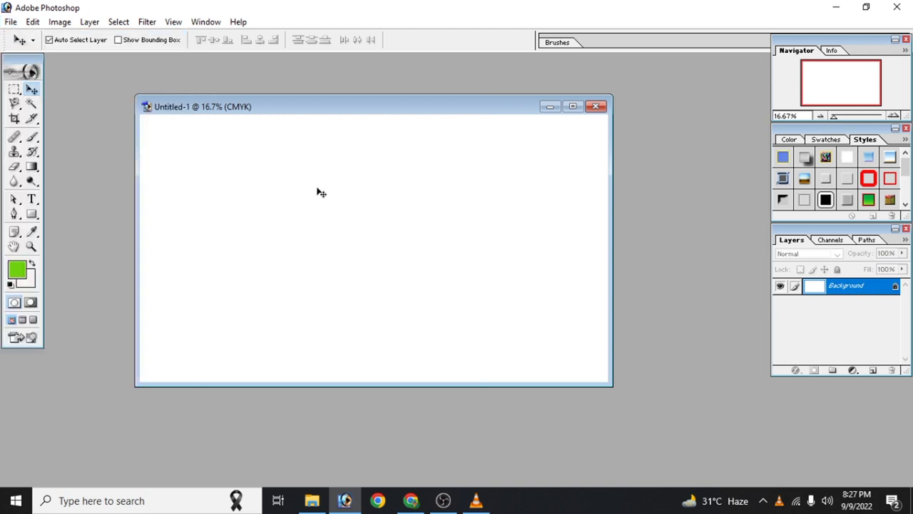
pyautogui.hotkey('ctrl', 'o')
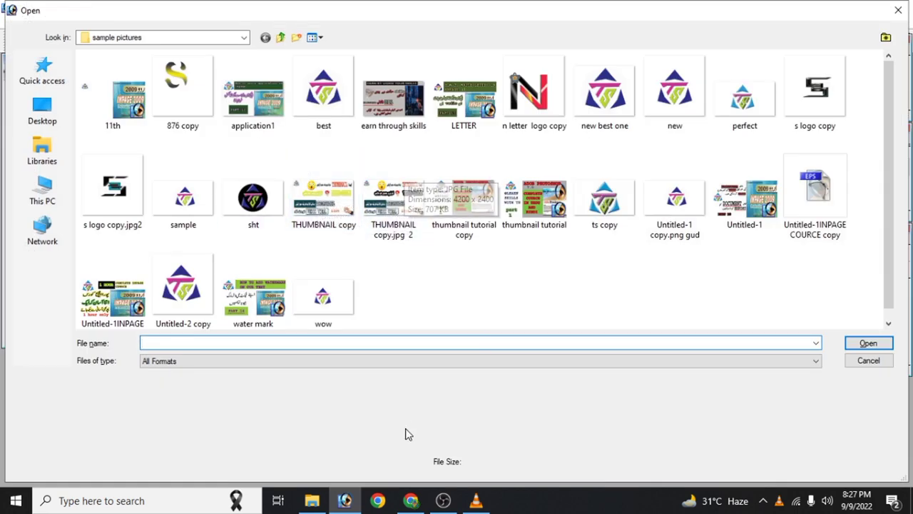
pyautogui.click(605, 214)
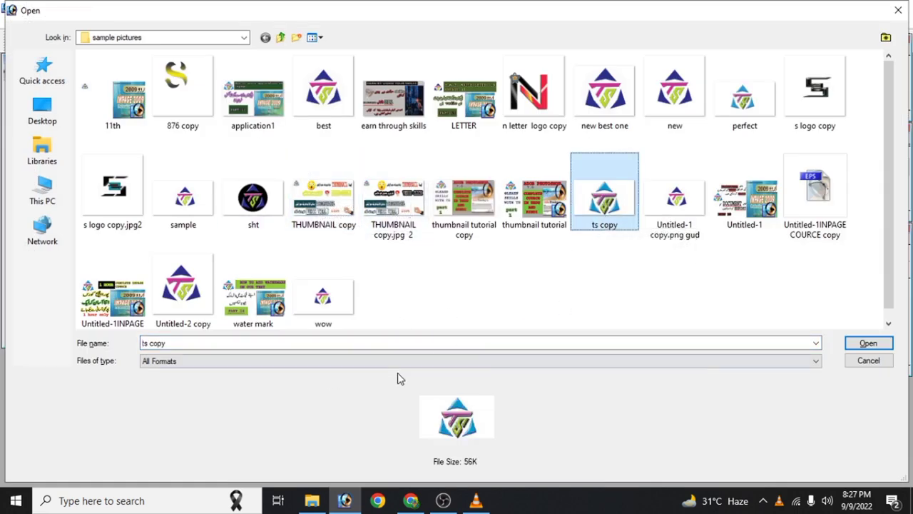
pyautogui.click(867, 344)
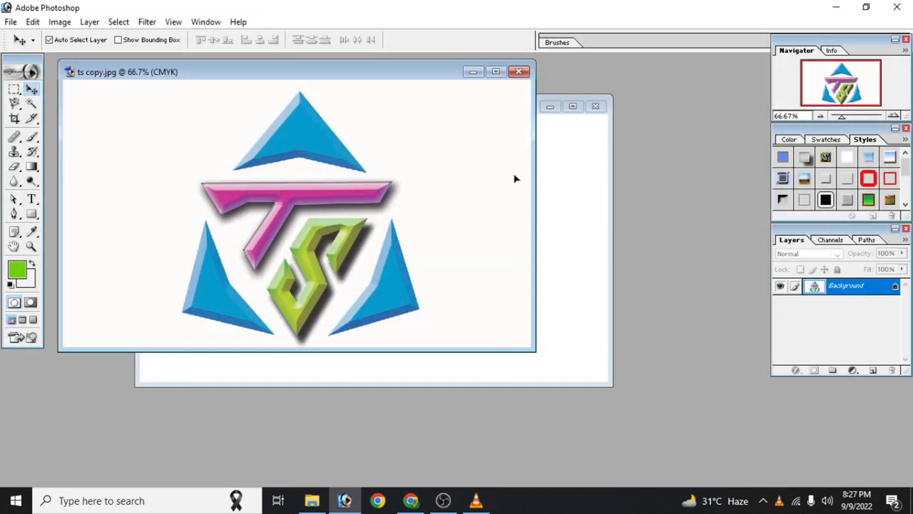
# Drag the TS logo into Untitled-1 and close ts copy.jpg
pyautogui.moveTo(518, 178); pyautogui.dragTo(550, 181)
pyautogui.moveTo(549, 213)
pyautogui.mouseDown()
pyautogui.moveTo(575, 184)
pyautogui.moveTo(387, 220)
pyautogui.mouseUp()
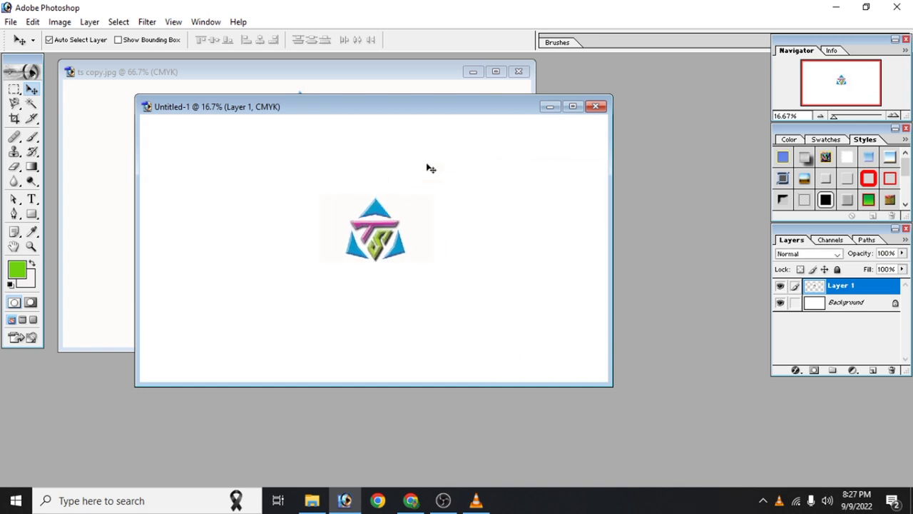
pyautogui.click(518, 71)
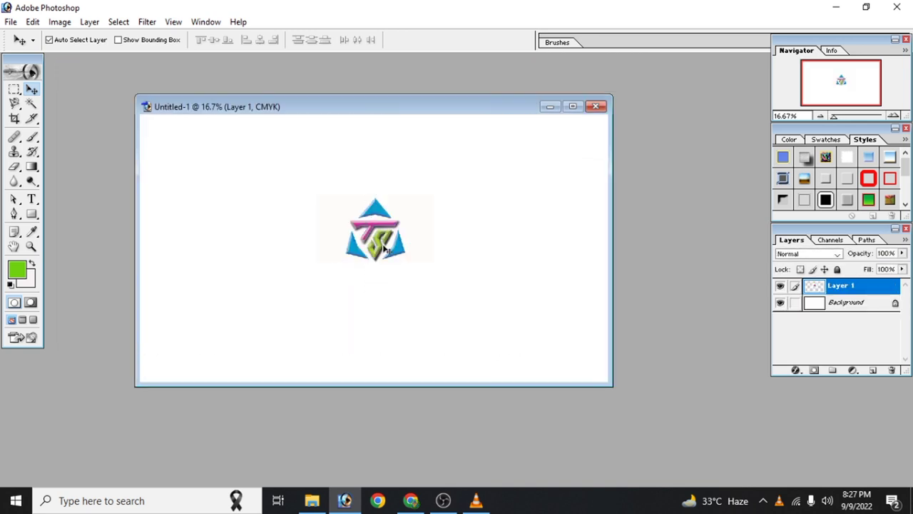
# Enlarge the logo to about 198% width and 181% height in the upper middle
pyautogui.hotkey('ctrl', 't')
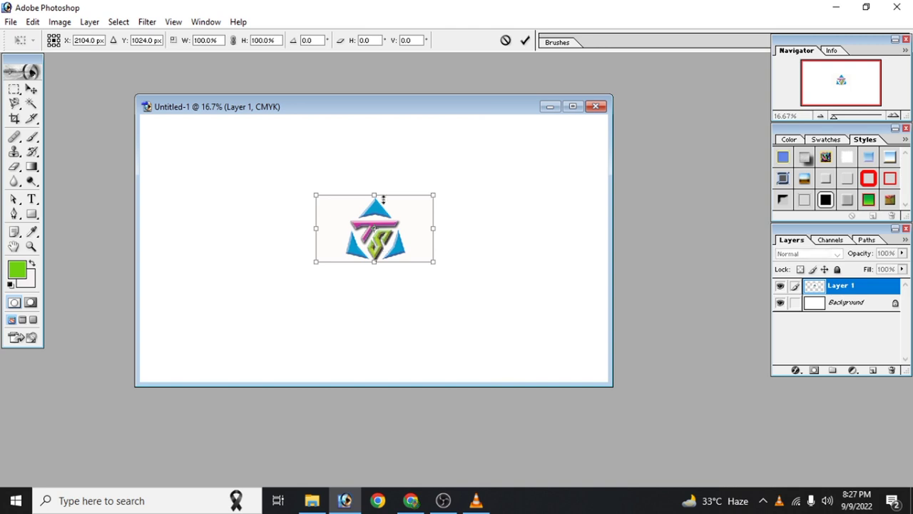
pyautogui.moveTo(318, 241); pyautogui.dragTo(268, 235)
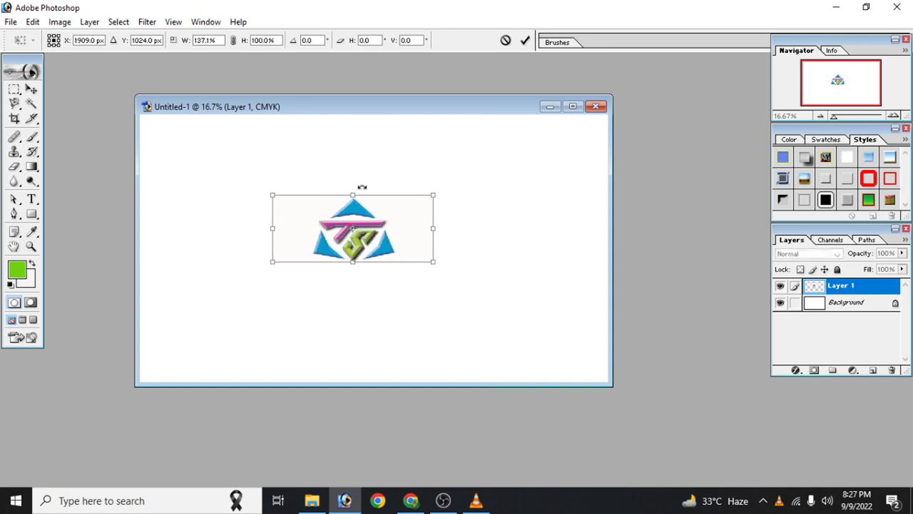
pyautogui.moveTo(354, 193); pyautogui.dragTo(354, 140)
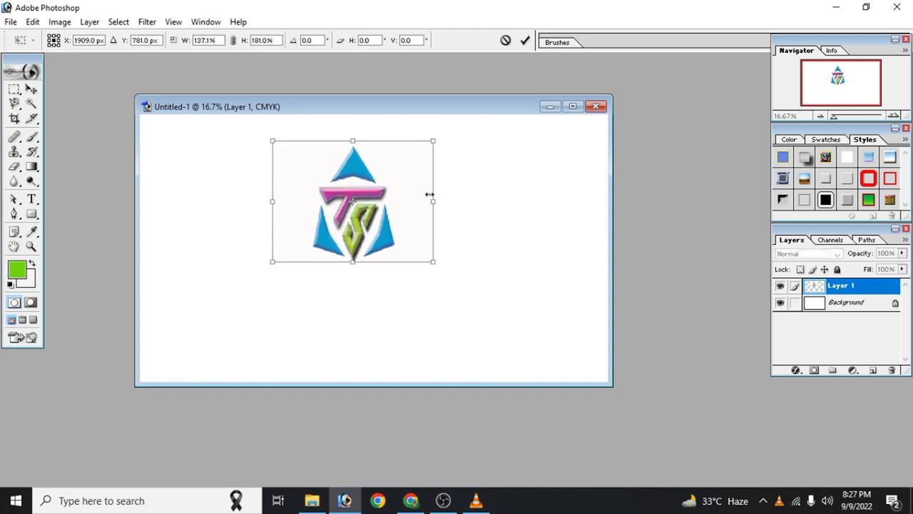
pyautogui.moveTo(429, 194); pyautogui.dragTo(501, 201)
pyautogui.moveTo(473, 155)
pyautogui.mouseDown()
pyautogui.moveTo(421, 223)
pyautogui.moveTo(424, 206)
pyautogui.mouseUp()
pyautogui.press('Return')
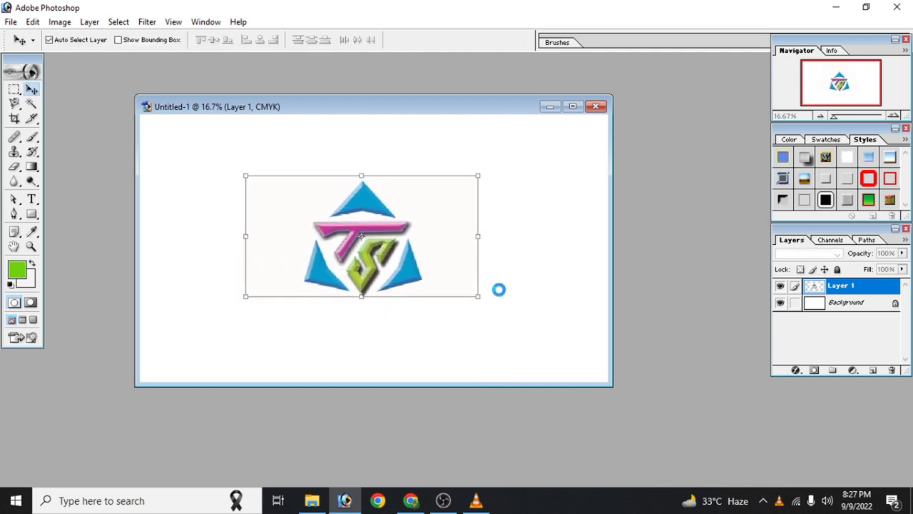
# Type 'learn skills with' and 'TS' on two lines below the logo, then select all
pyautogui.click(31, 199)
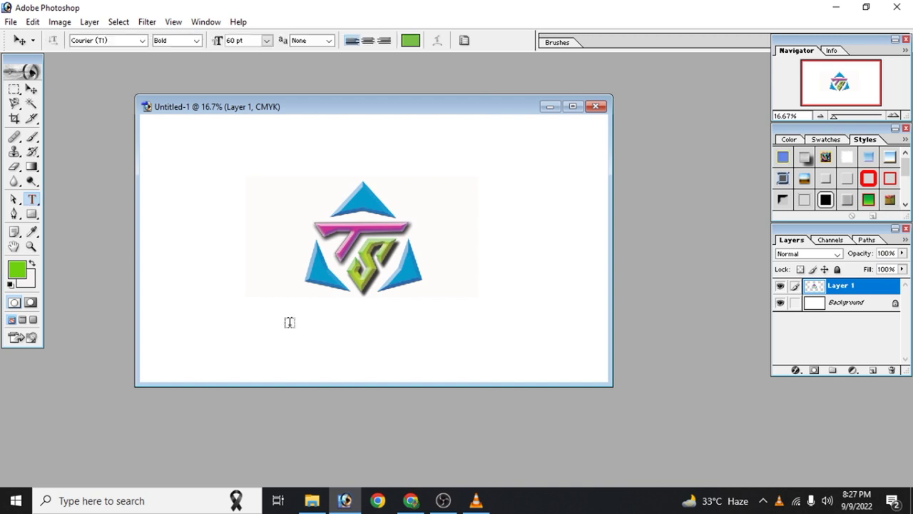
pyautogui.click(224, 326)
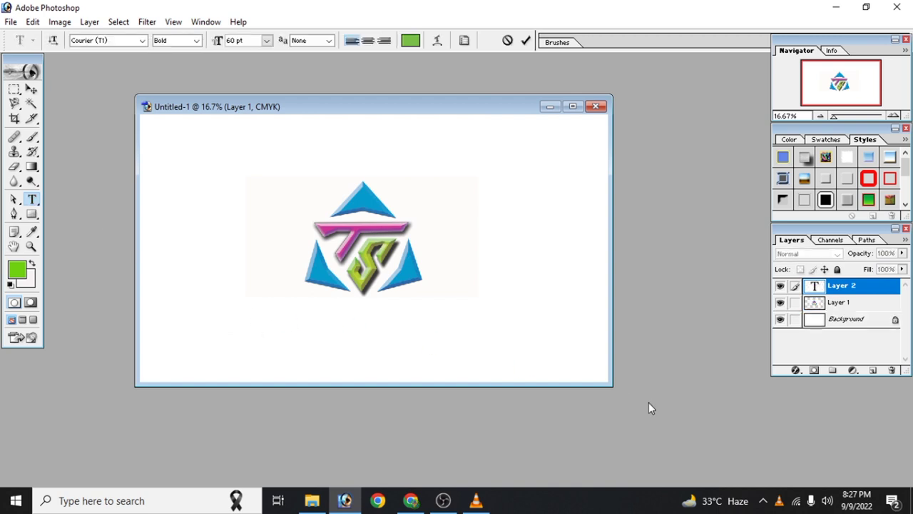
pyautogui.write('learn')
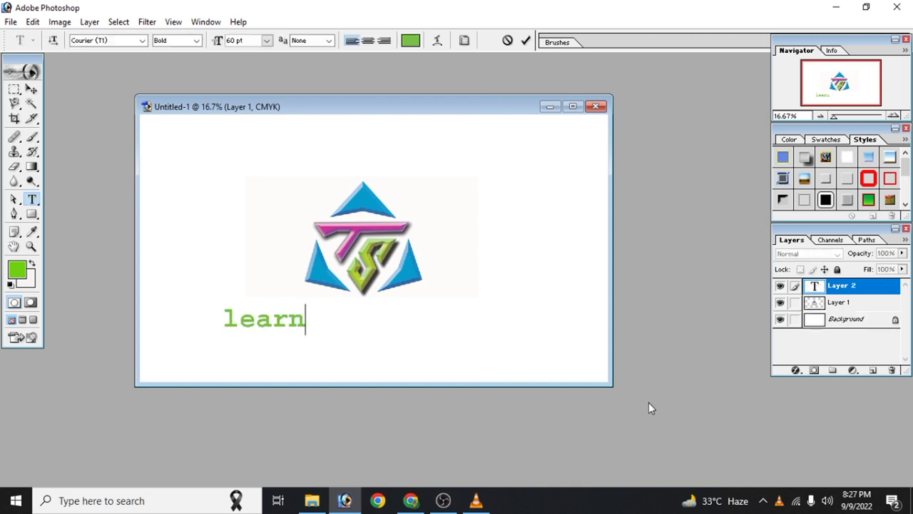
pyautogui.write(' skills ')
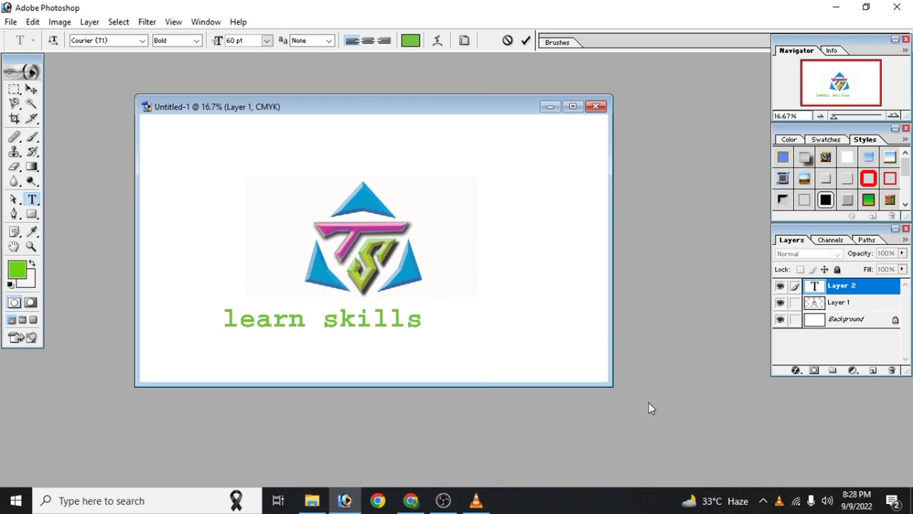
pyautogui.write('with')
pyautogui.press('BackSpace')
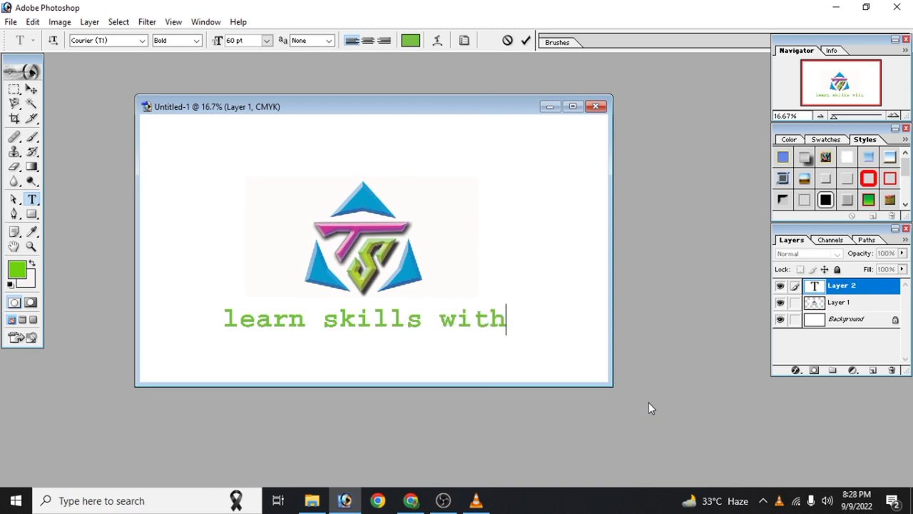
pyautogui.press('Return')
pyautogui.write('ts')
pyautogui.press('BackSpace')
pyautogui.press('BackSpace')
pyautogui.write('T')
pyautogui.write('S')
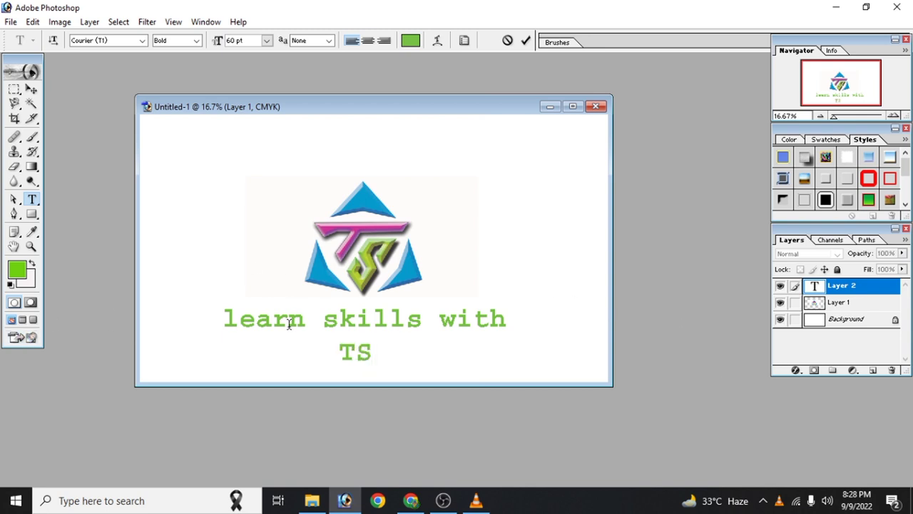
pyautogui.hotkey('ctrl', 'a')
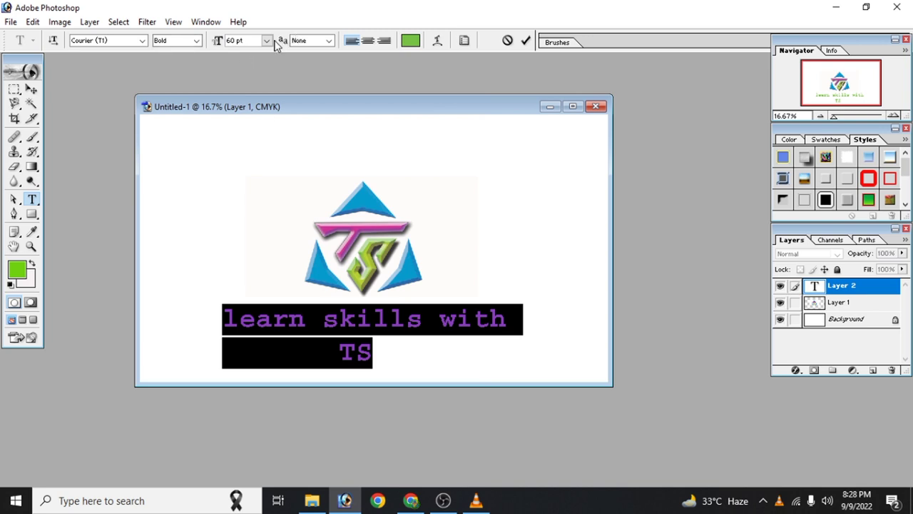
# Enlarge the two-line text to 72 pt and nudge it slightly up-left under the logo
pyautogui.click(266, 40)
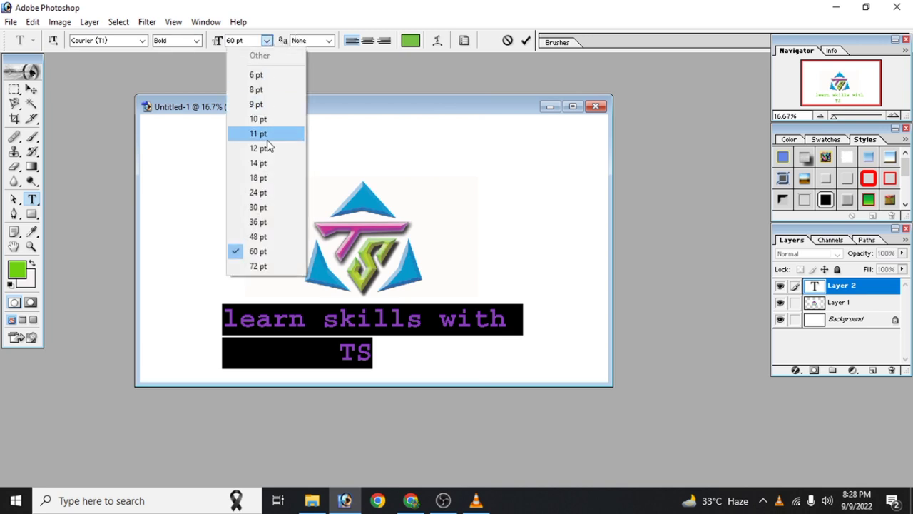
pyautogui.click(270, 269)
pyautogui.press('BackSpace')
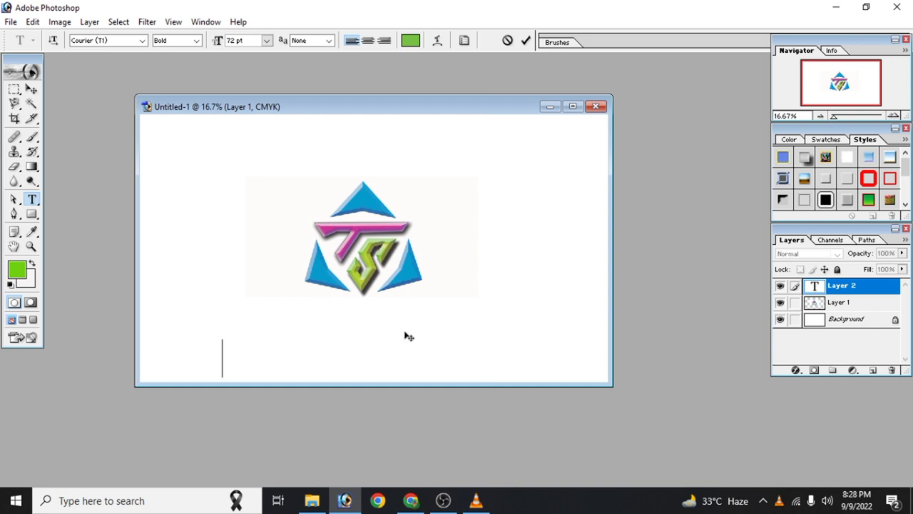
pyautogui.hotkey('ctrl', 'z')
pyautogui.click(402, 317)
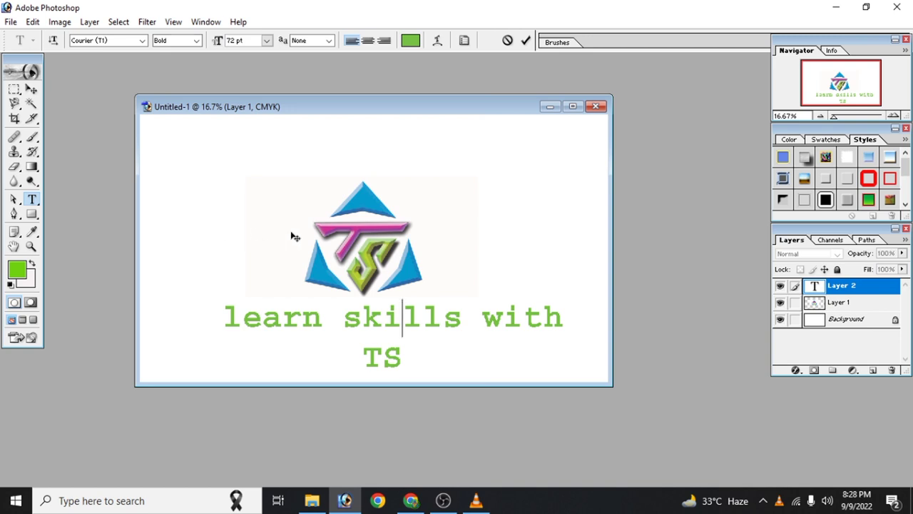
pyautogui.moveTo(371, 214); pyautogui.dragTo(366, 207)
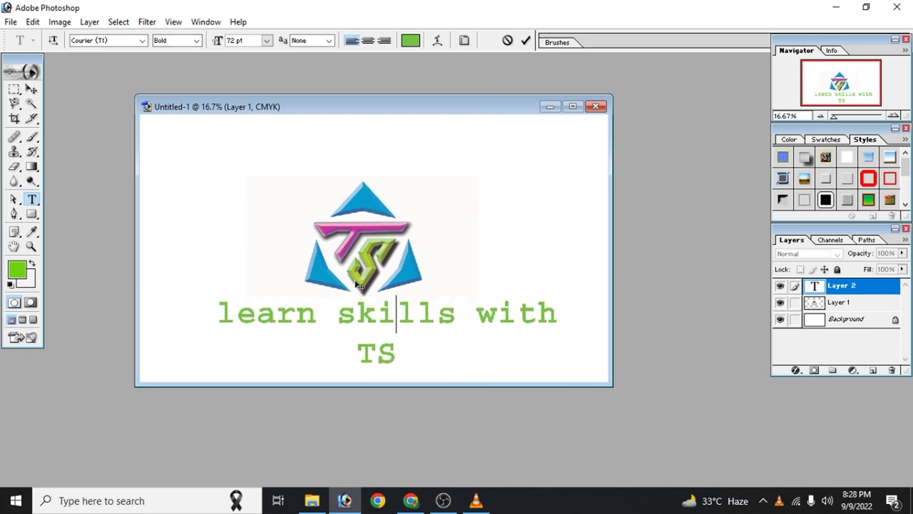
pyautogui.click(11, 21)
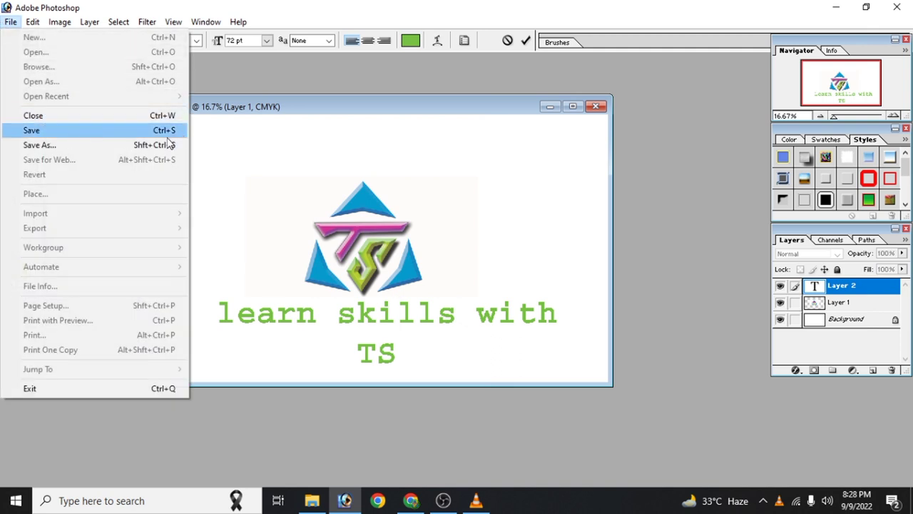
# Save the document under the name 'learn skills with ts' as a PSD
pyautogui.click(137, 132)
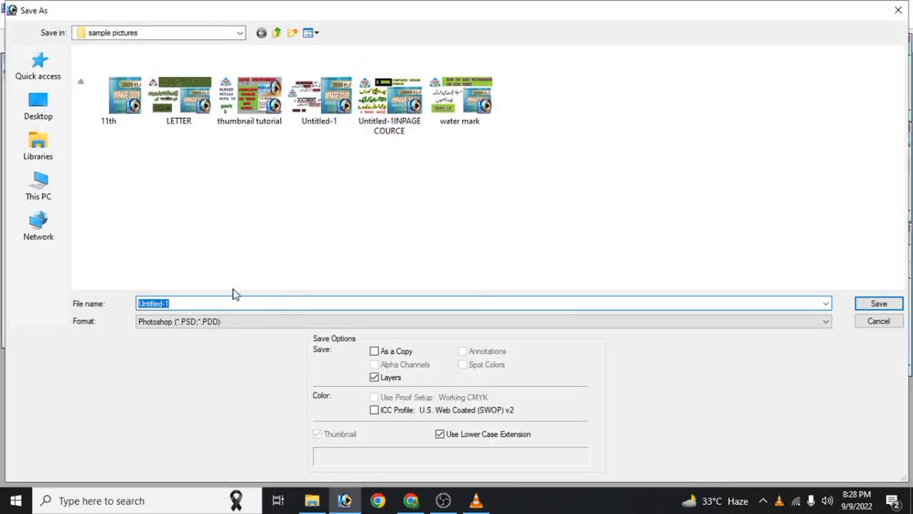
pyautogui.click(224, 302)
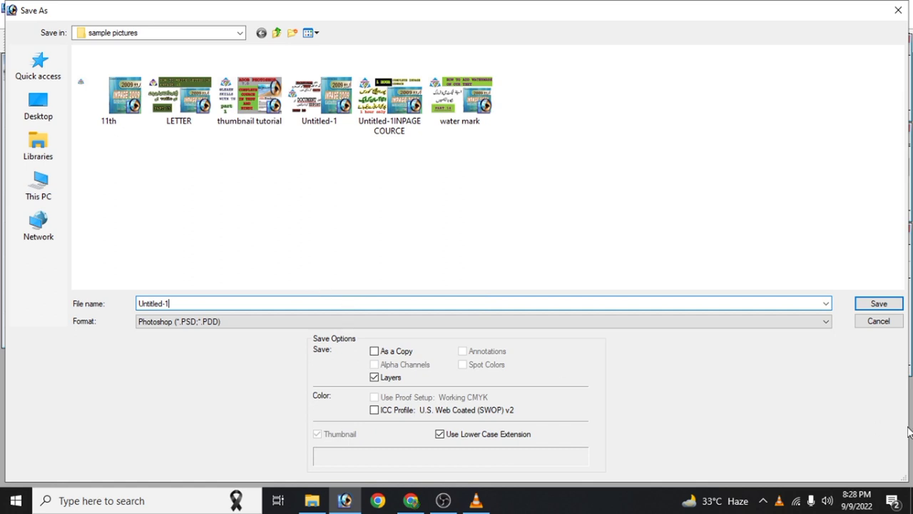
pyautogui.press('BackSpace')
pyautogui.press('BackSpace')
pyautogui.press('BackSpace')
pyautogui.press('BackSpace')
pyautogui.write('learn skills with ts')
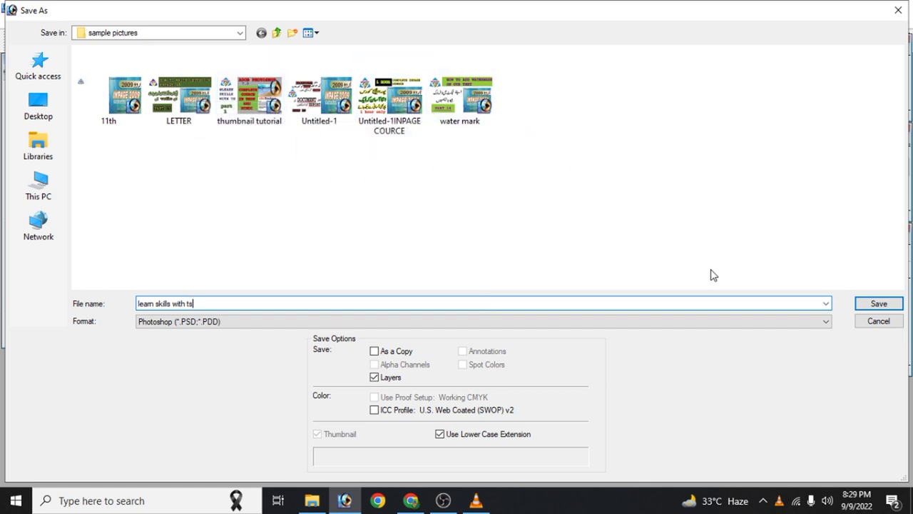
pyautogui.click(873, 309)
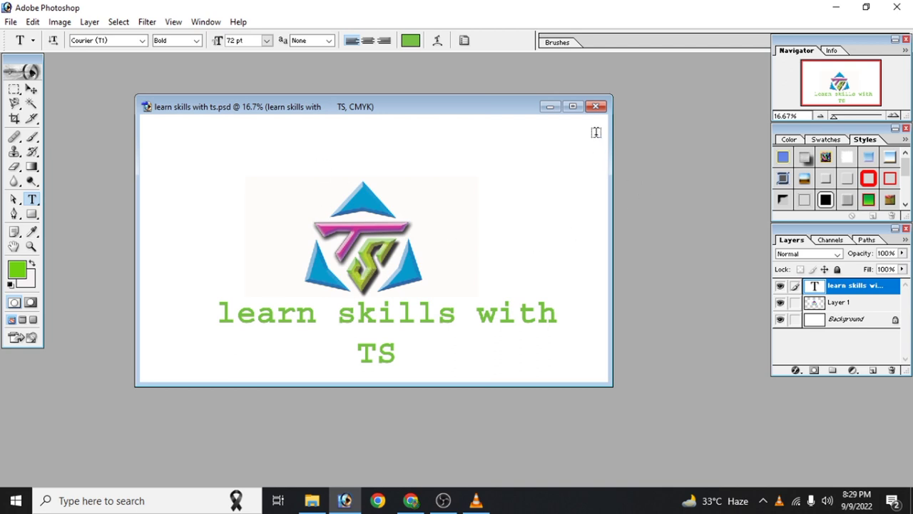
# Close the document, then reopen 'learn skills with ts' from the sample pictures folder
pyautogui.click(596, 106)
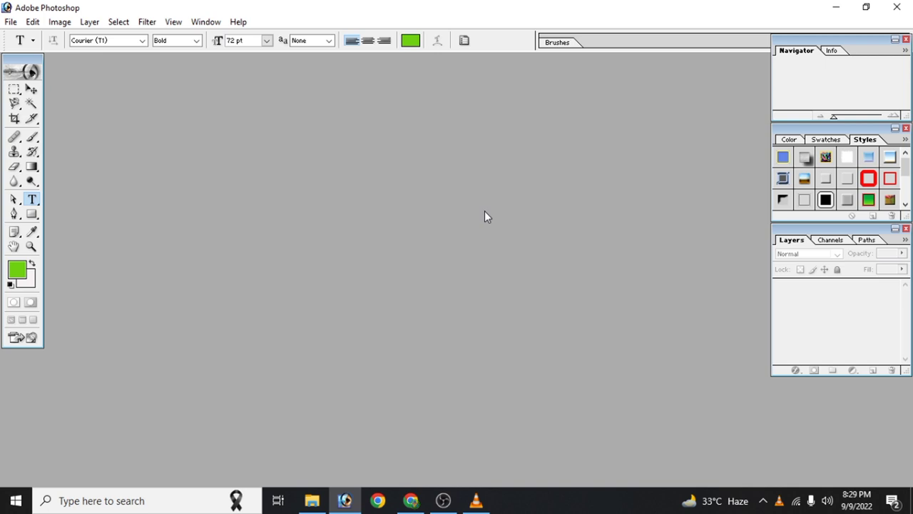
pyautogui.click(11, 22)
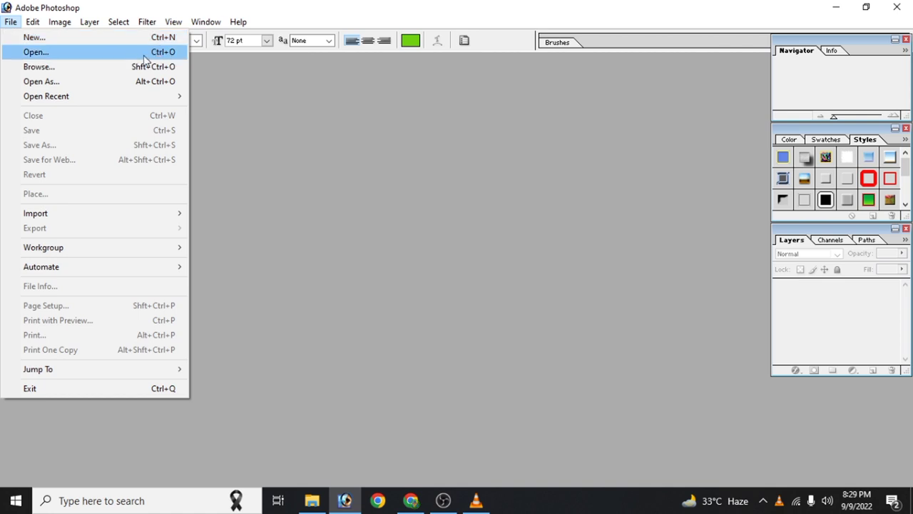
pyautogui.click(435, 206)
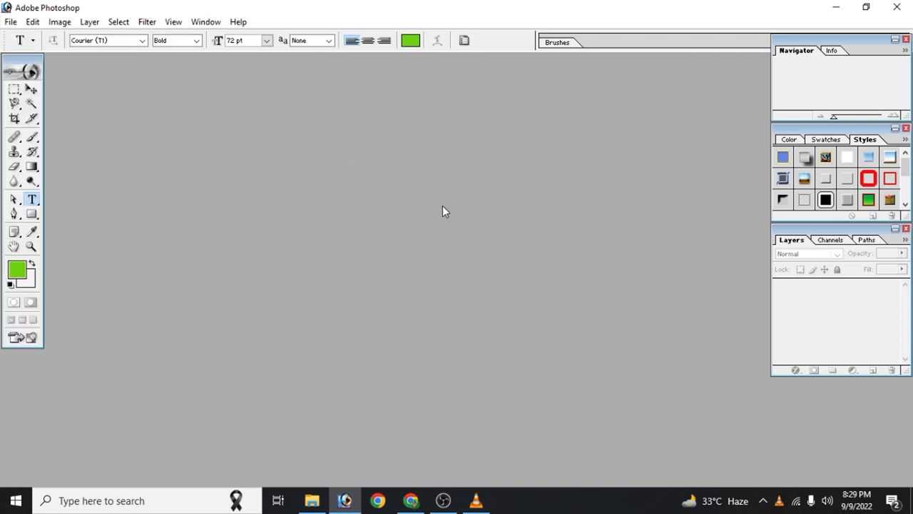
pyautogui.doubleClick(443, 209)
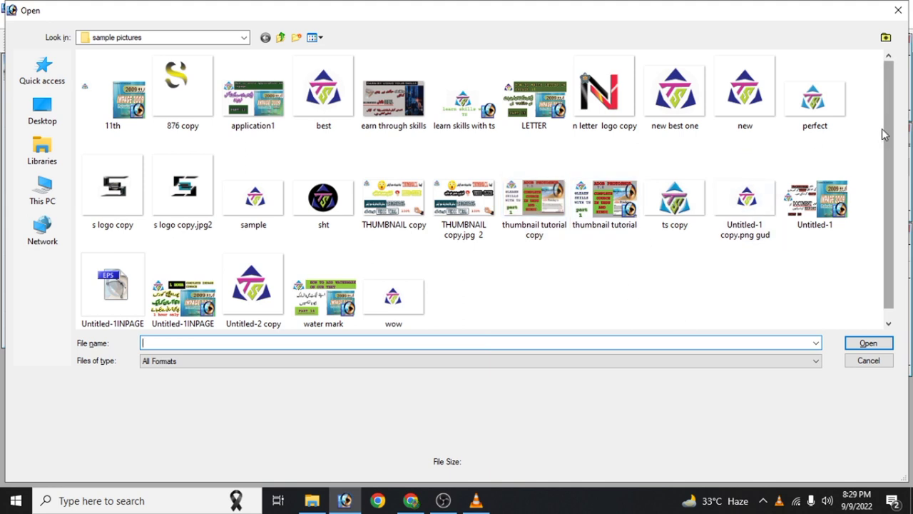
pyautogui.click(483, 135)
pyautogui.click(867, 343)
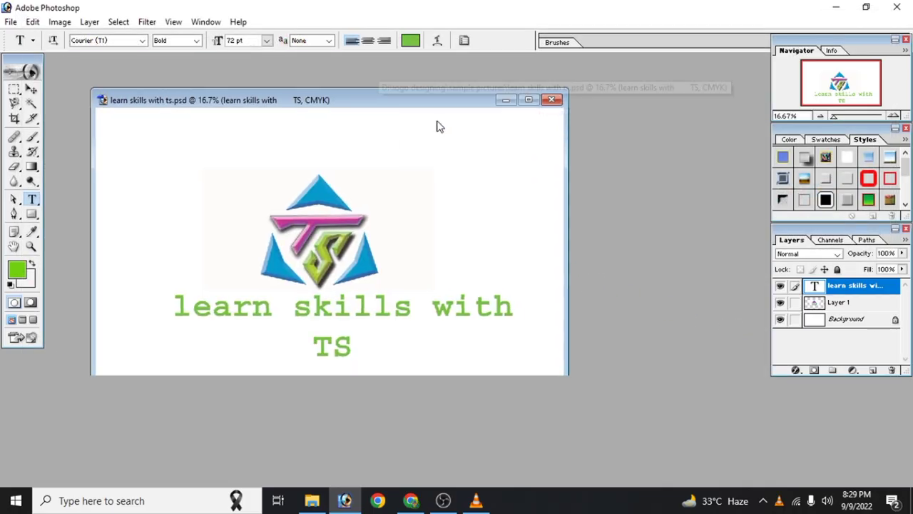
# Draw one green rectangle above-left of the TS logo, undoing the extra one, and save
pyautogui.click(32, 213)
pyautogui.moveTo(155, 156)
pyautogui.mouseDown()
pyautogui.moveTo(354, 284)
pyautogui.moveTo(269, 247)
pyautogui.mouseUp()
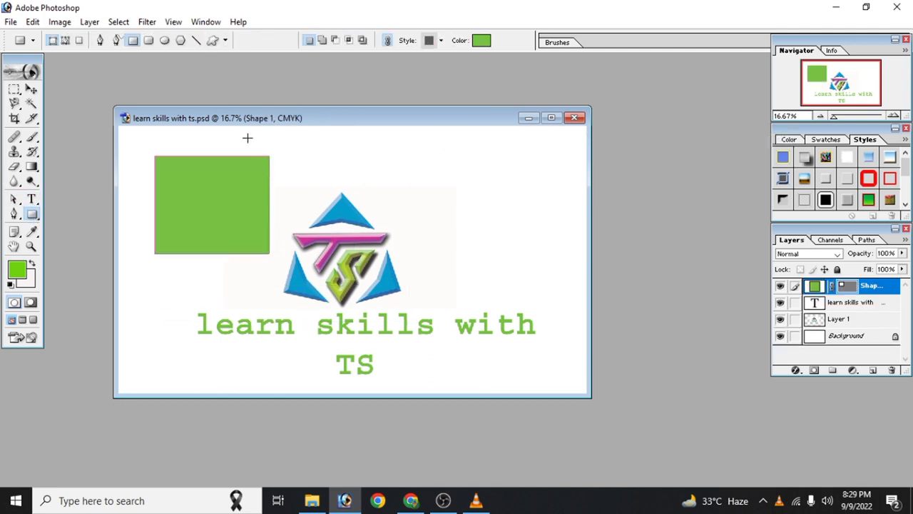
pyautogui.moveTo(248, 138); pyautogui.dragTo(341, 199)
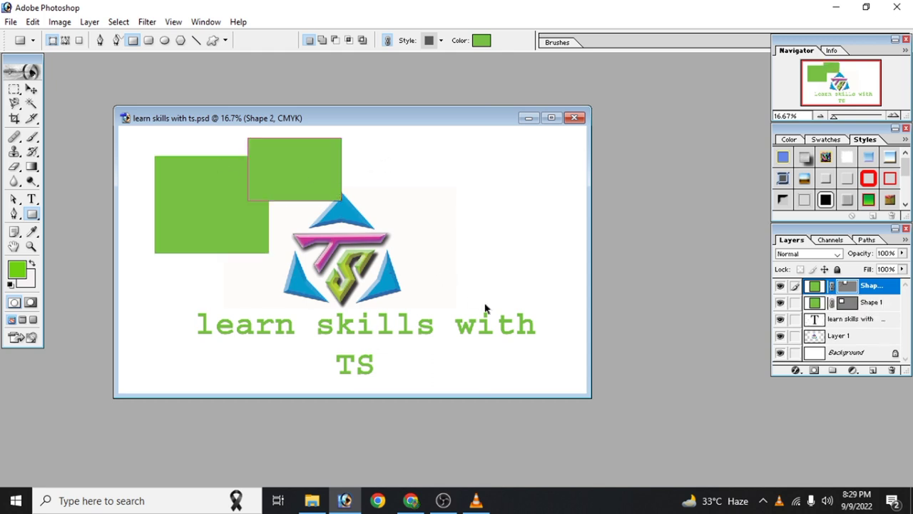
pyautogui.hotkey('ctrl', 'z')
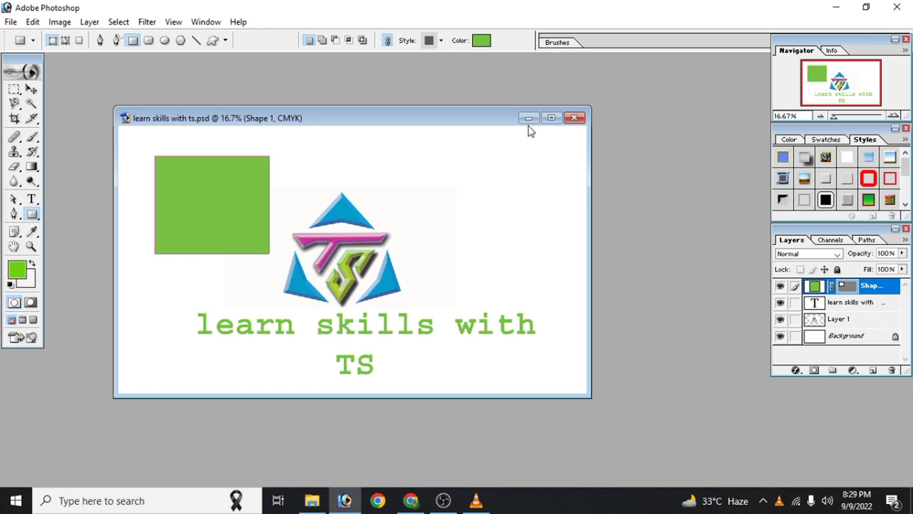
pyautogui.click(843, 289)
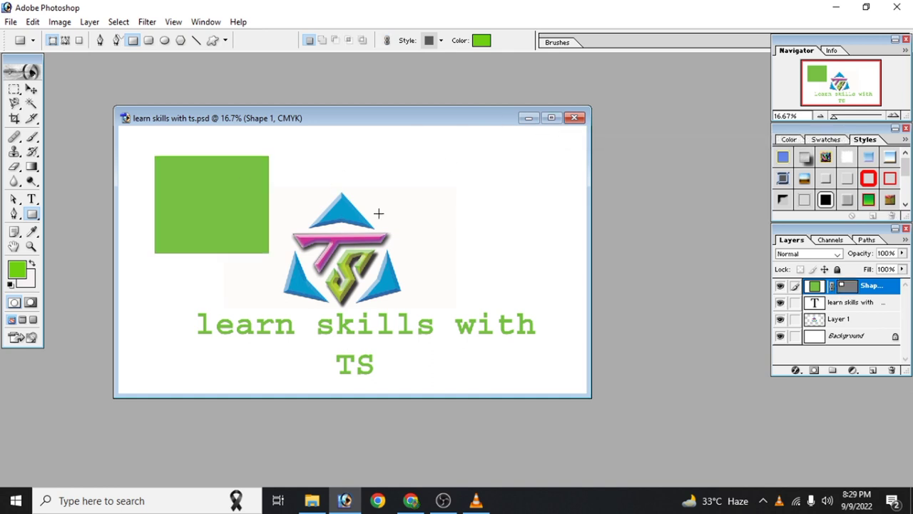
pyautogui.click(11, 22)
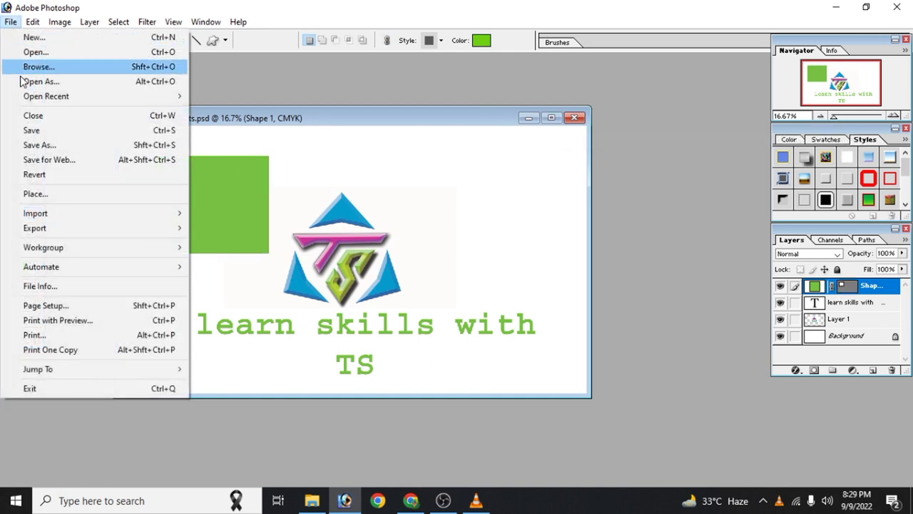
pyautogui.click(32, 130)
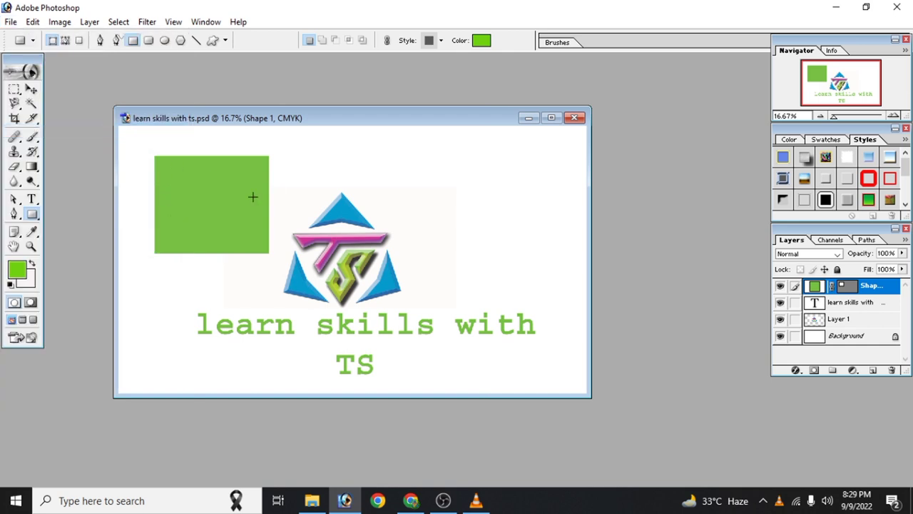
# Close and reopen 'learn skills with ts' to confirm the green rectangle was saved
pyautogui.click(575, 118)
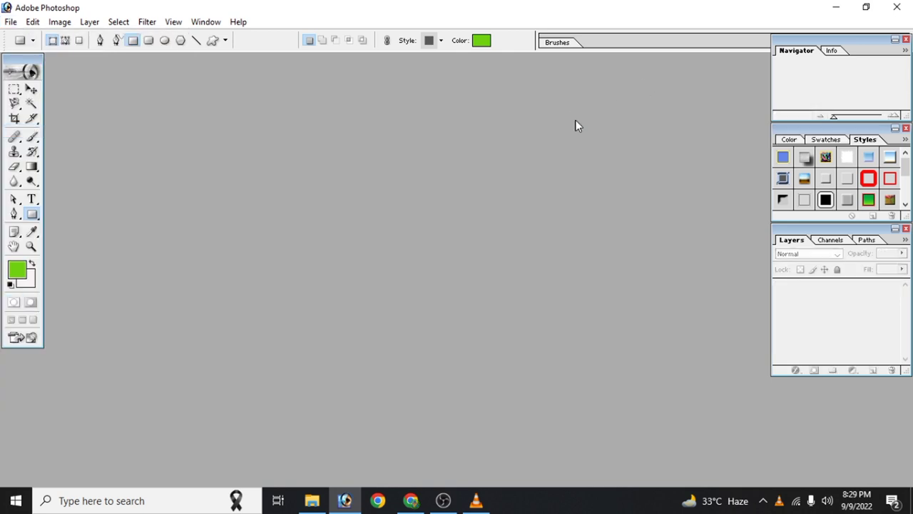
pyautogui.doubleClick(329, 229)
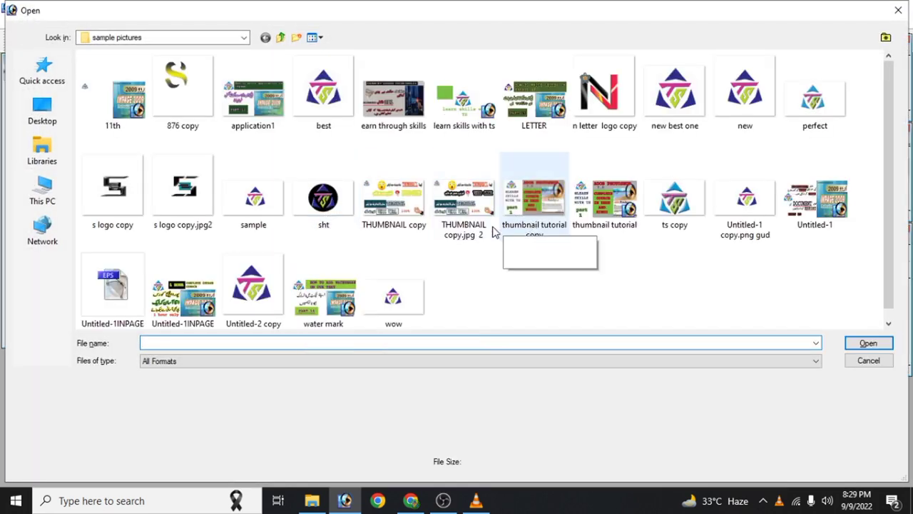
pyautogui.click(464, 100)
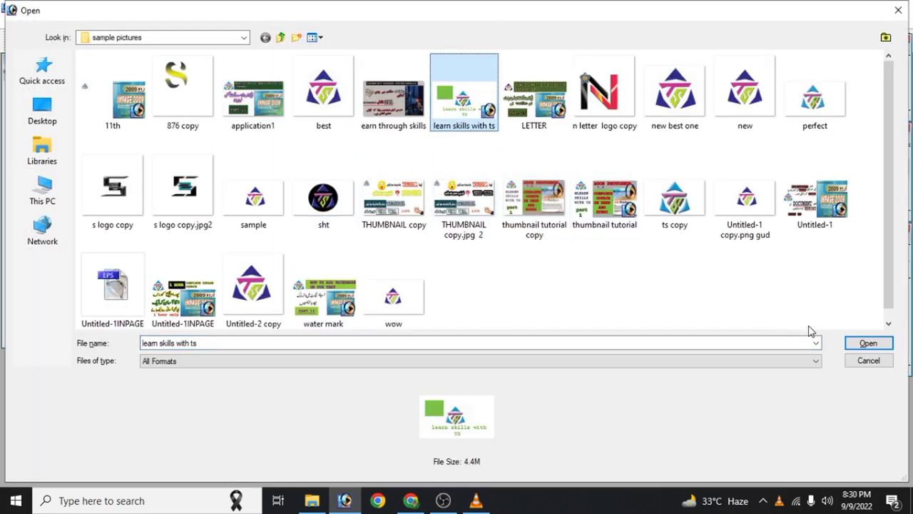
pyautogui.click(853, 344)
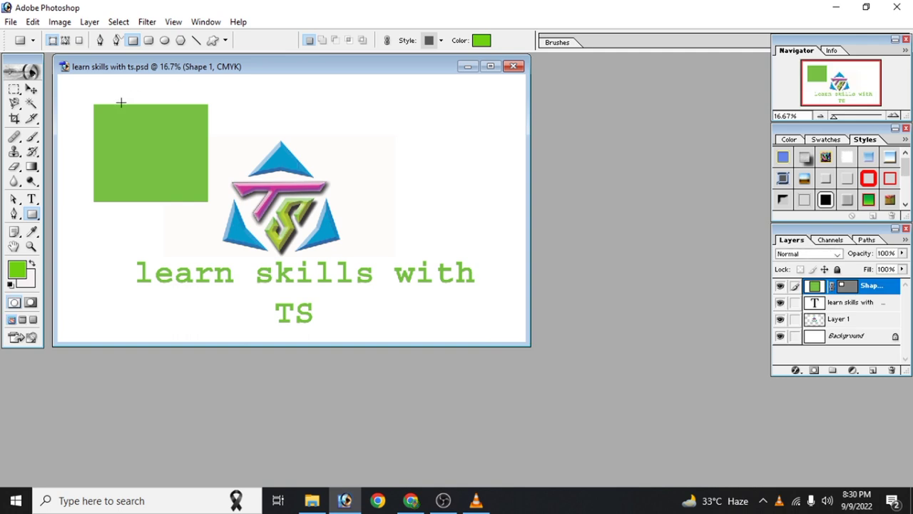
# Centre the document window, close it, and minimize Photoshop to the desktop
pyautogui.moveTo(233, 67); pyautogui.dragTo(357, 123)
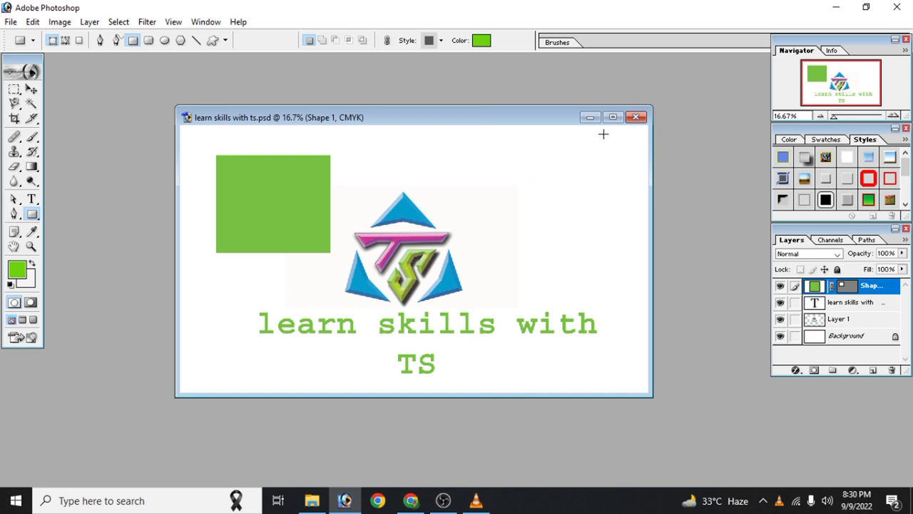
pyautogui.click(635, 117)
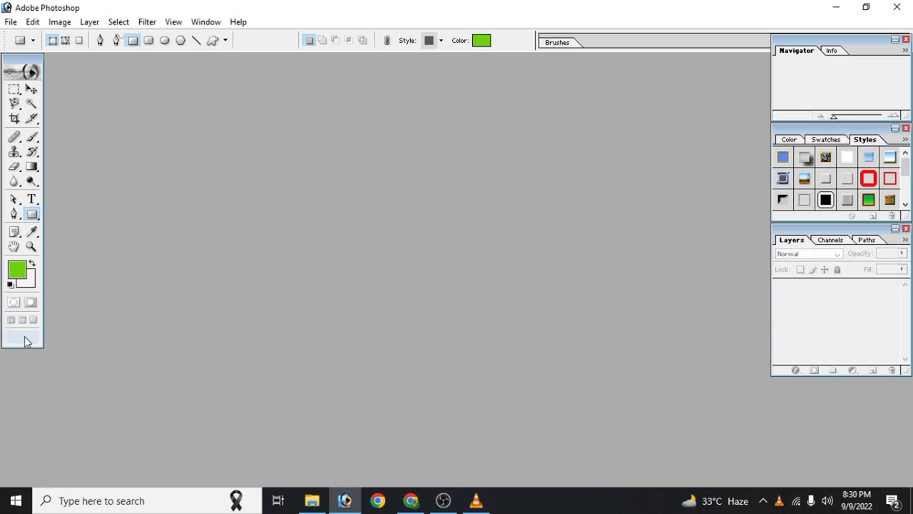
pyautogui.click(839, 8)
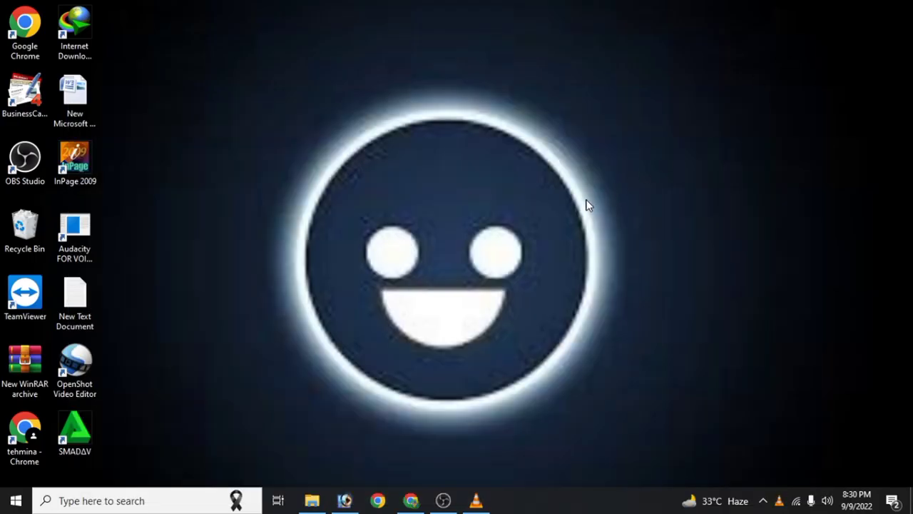
pyautogui.rightClick(544, 193)
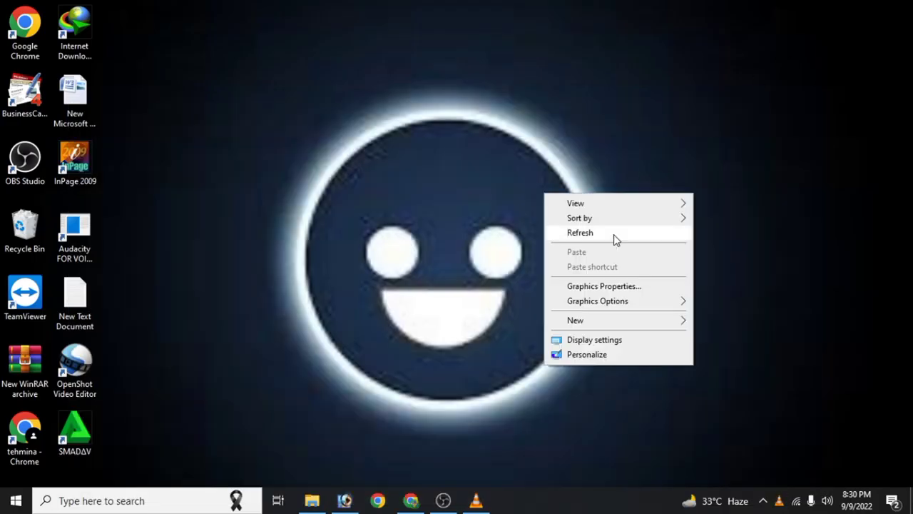
pyautogui.click(613, 236)
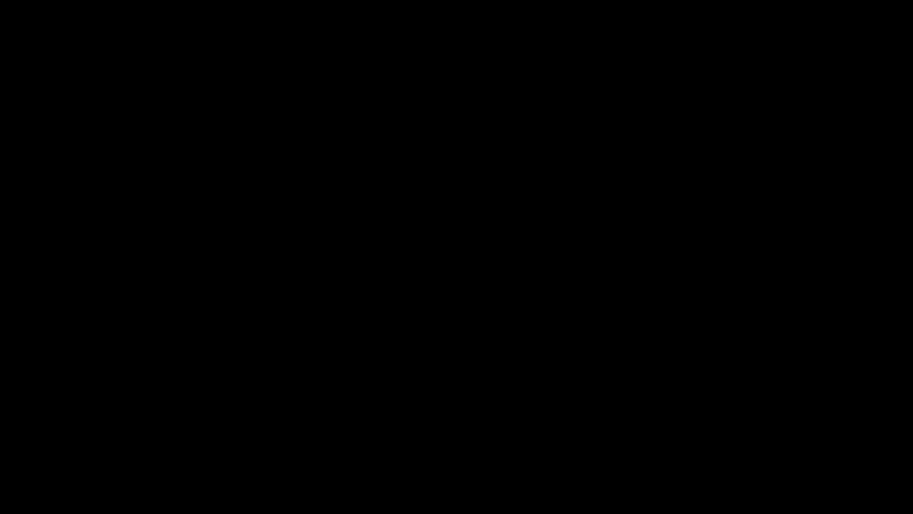